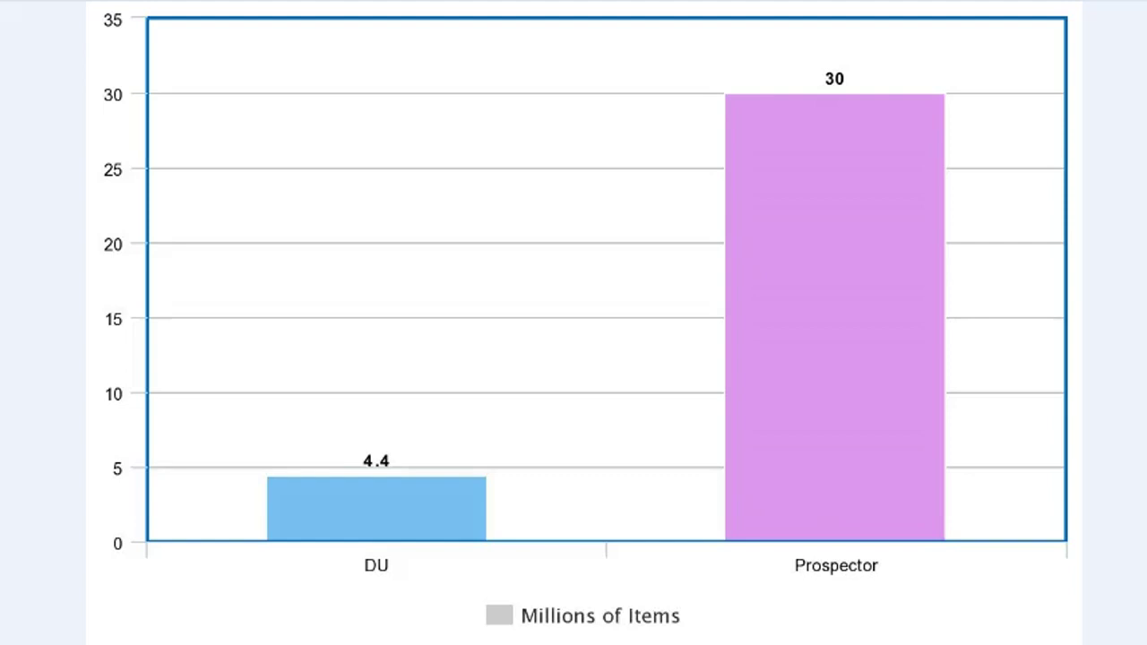
Advance to the catalog address slide and open the Prospector catalog search page
key("Right")
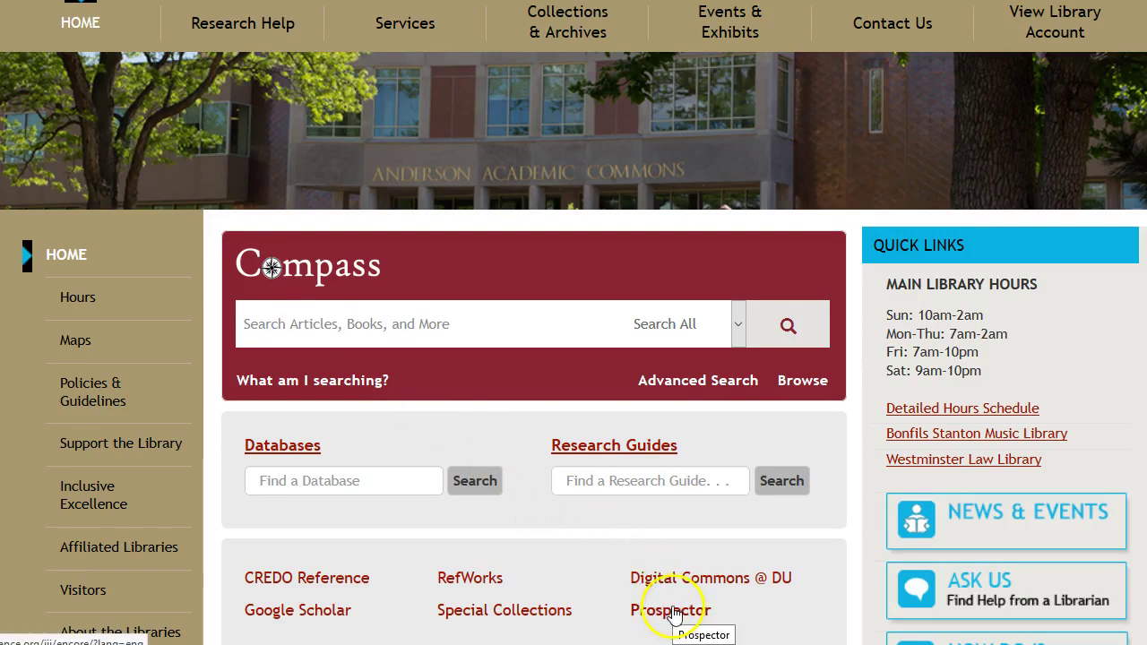
left_click(674, 613)
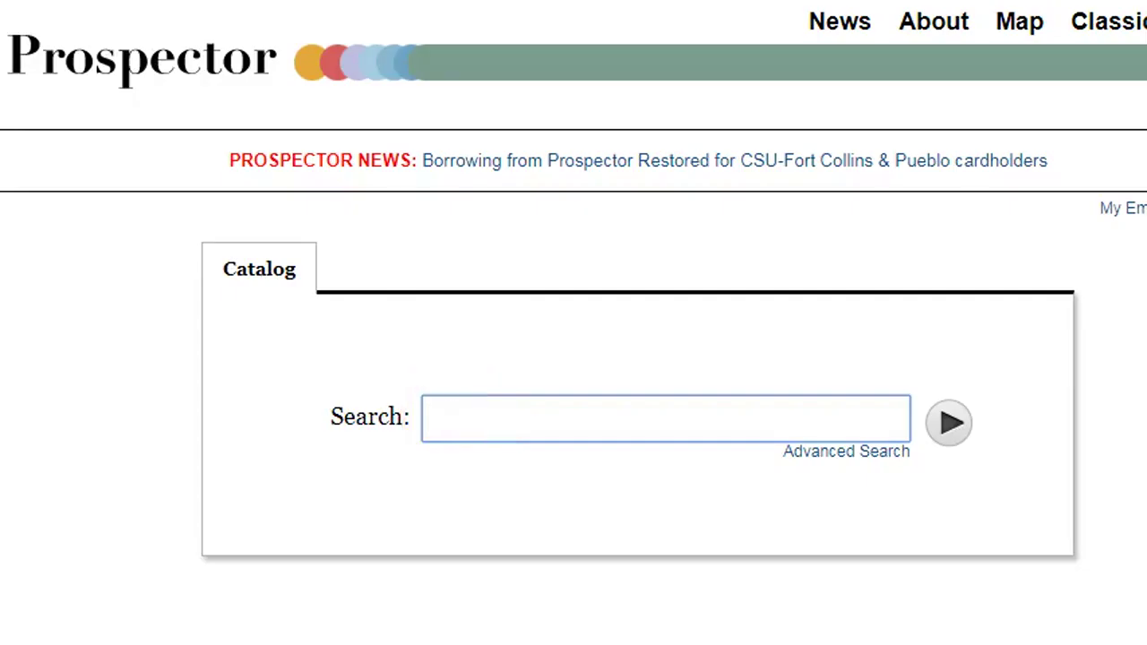
Search the Prospector catalog for 'apel notation'
type("apel notation")
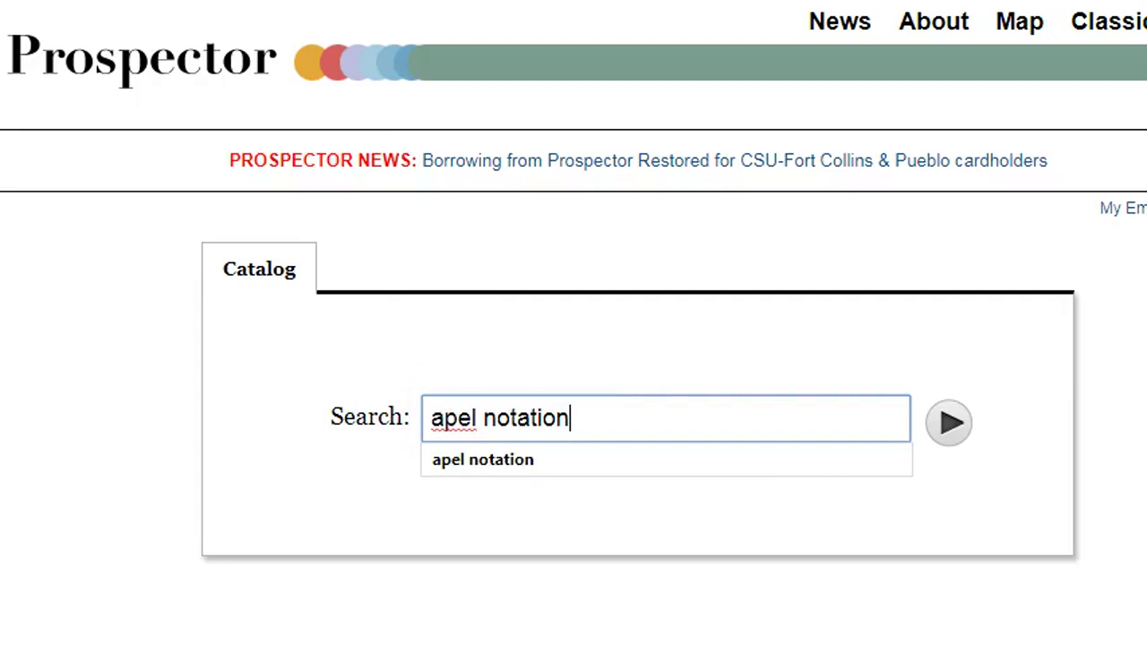
left_click(950, 426)
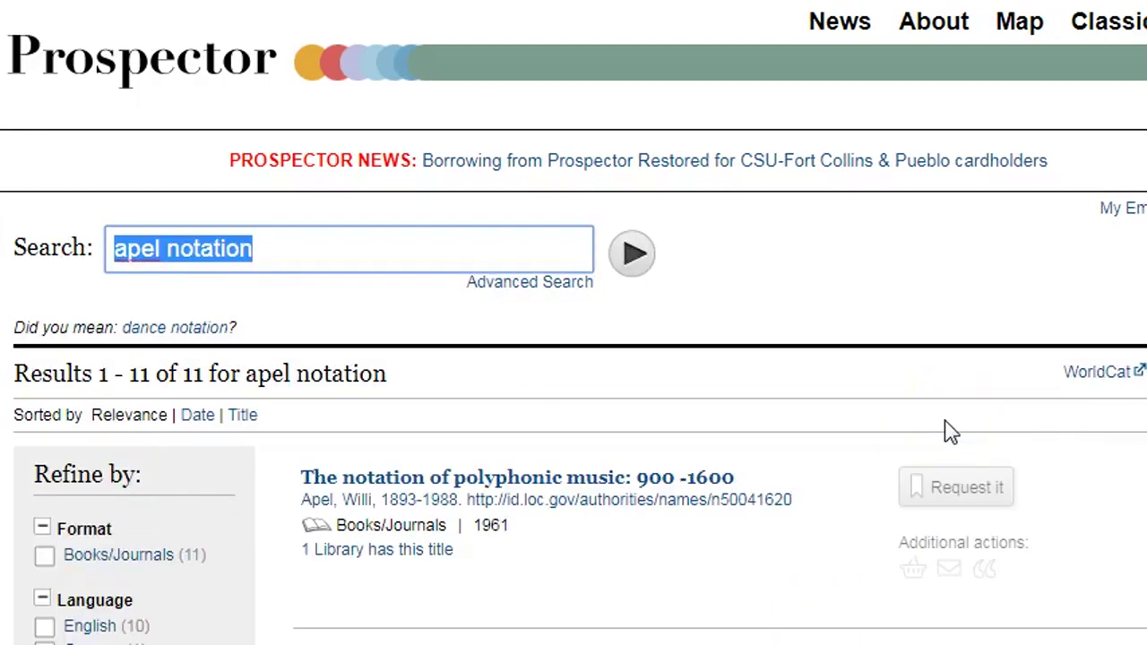
Scroll through the 11 'apel notation' results and back to the top
scroll(573, 323, "down", 5)
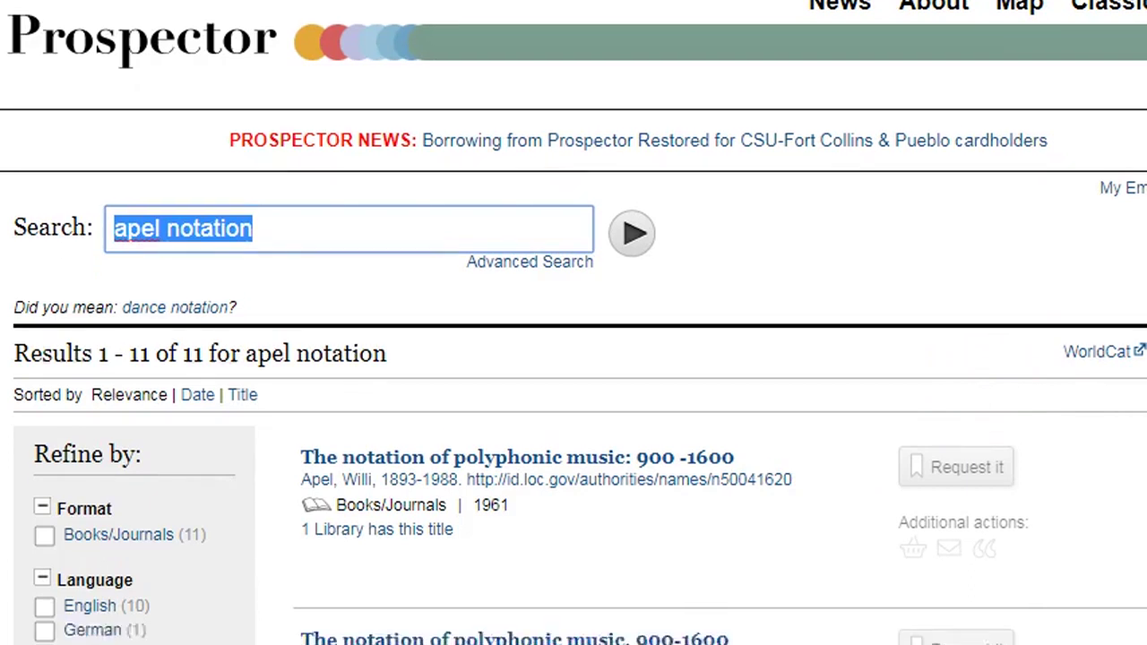
scroll(573, 322, "down", 7)
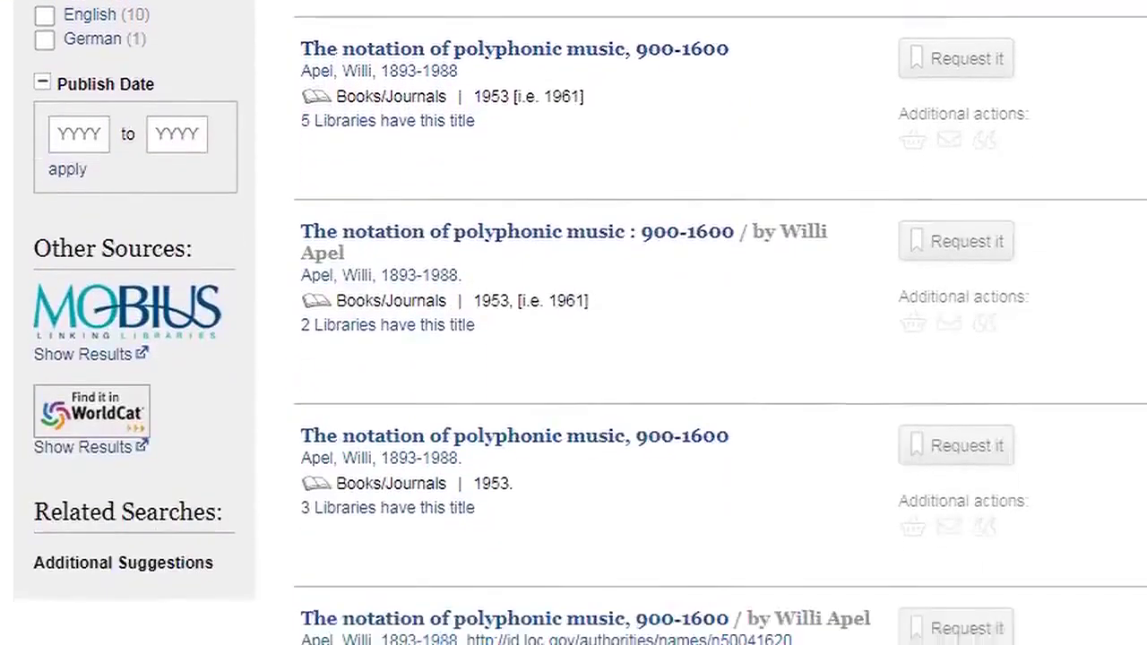
scroll(573, 323, "down", 2)
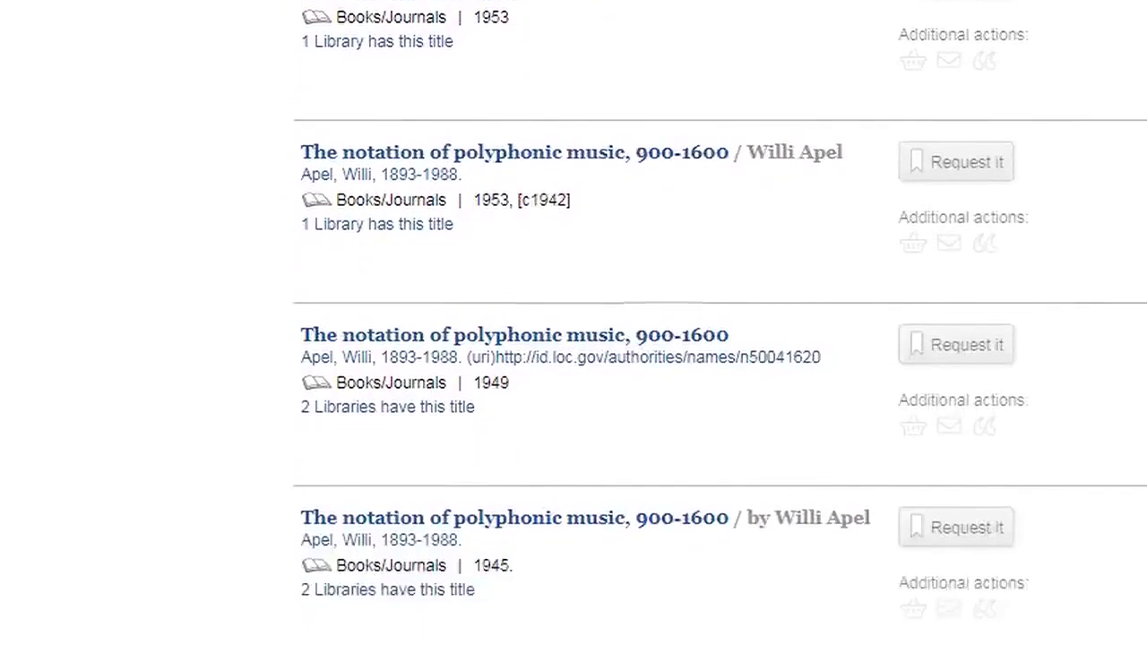
scroll(574, 323, "up", 2)
scroll(573, 322, "up", 6)
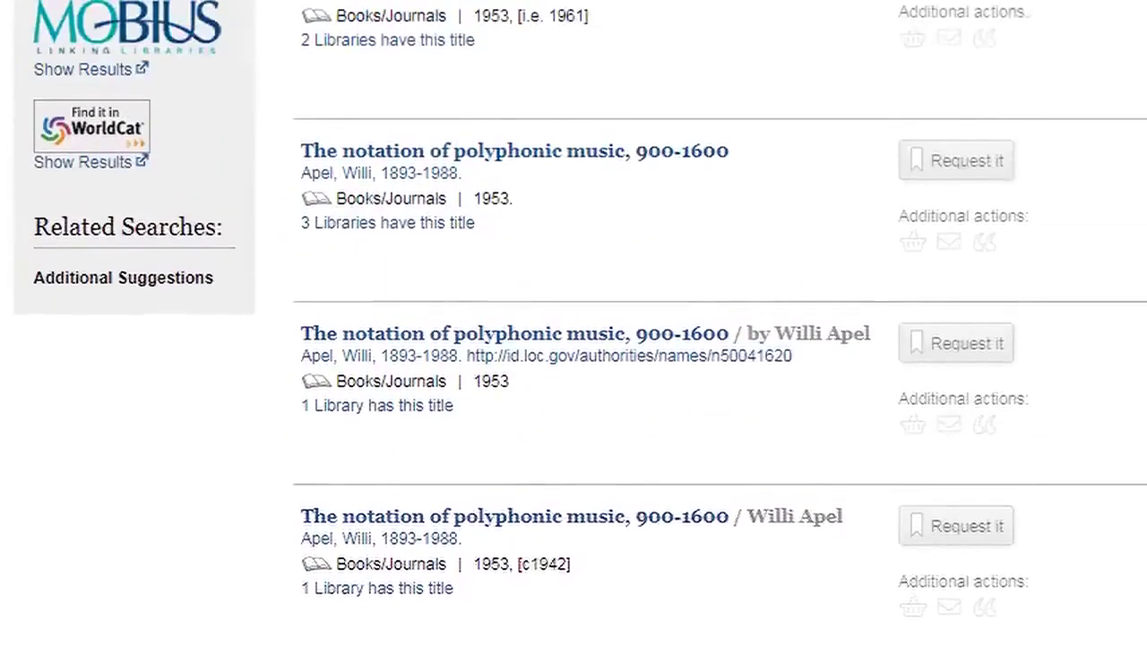
scroll(573, 322, "up", 3)
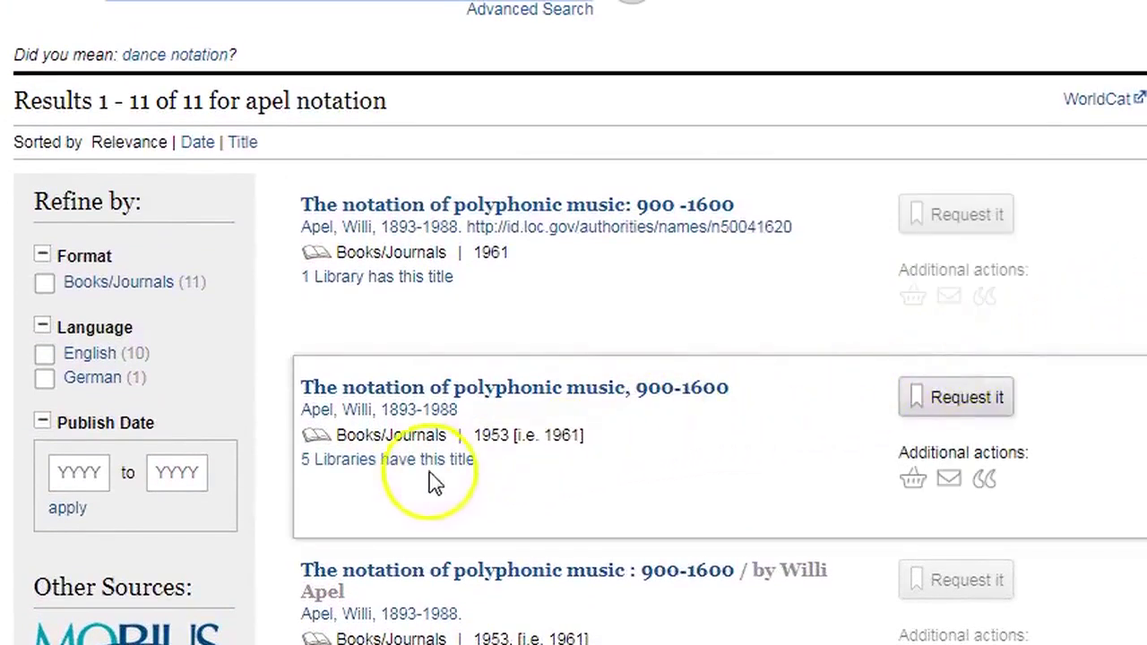
Open the 1961 fifth edition's full record and review its details and copy locations
left_click(417, 397)
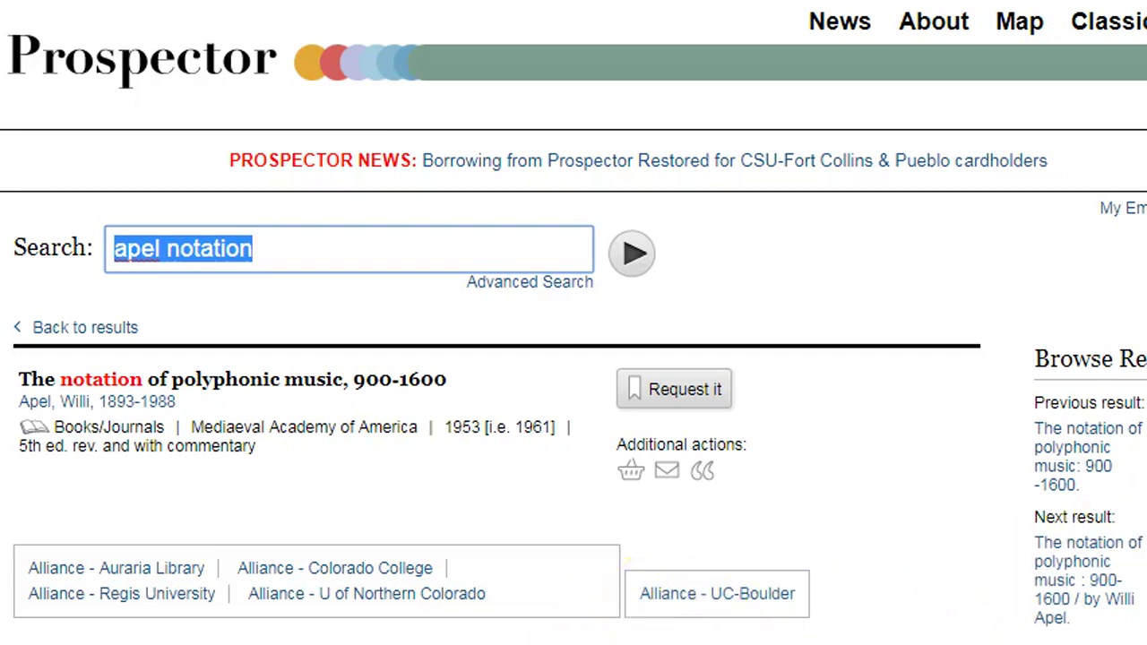
scroll(574, 323, "down", 3)
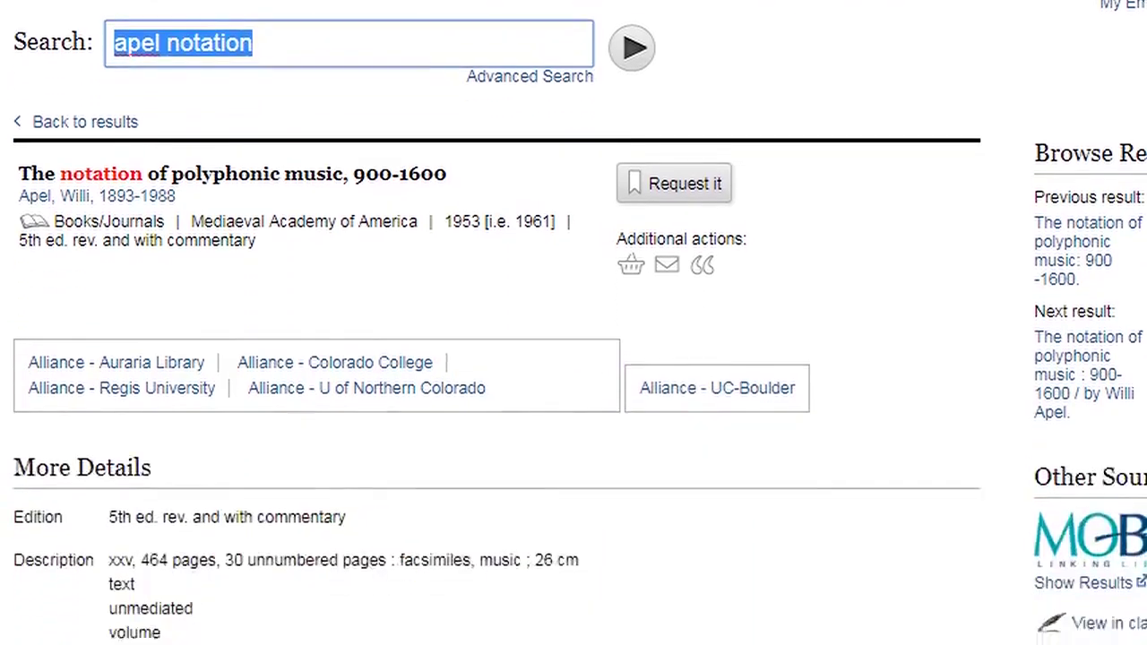
scroll(574, 323, "down", 4)
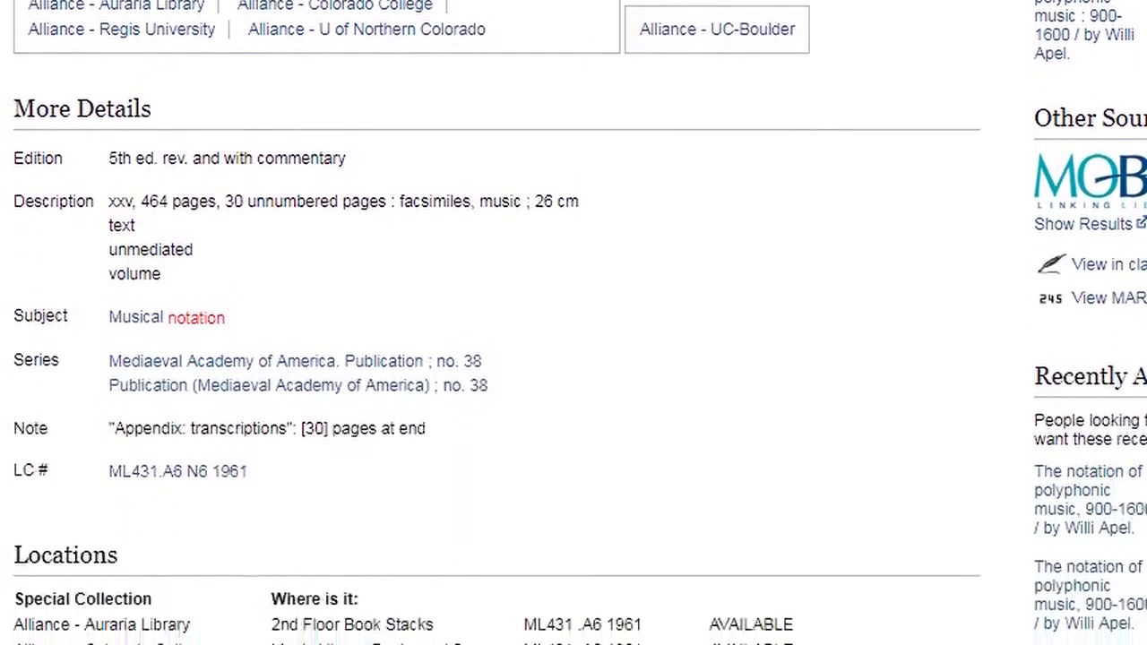
scroll(574, 323, "down", 2)
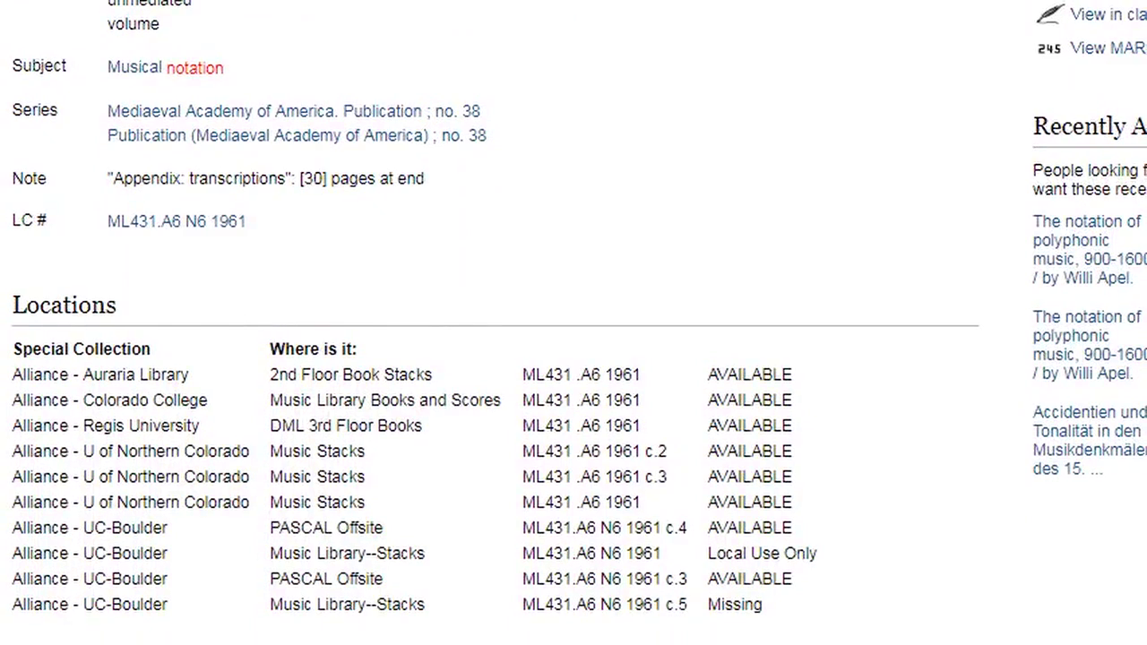
scroll(574, 322, "up", 6)
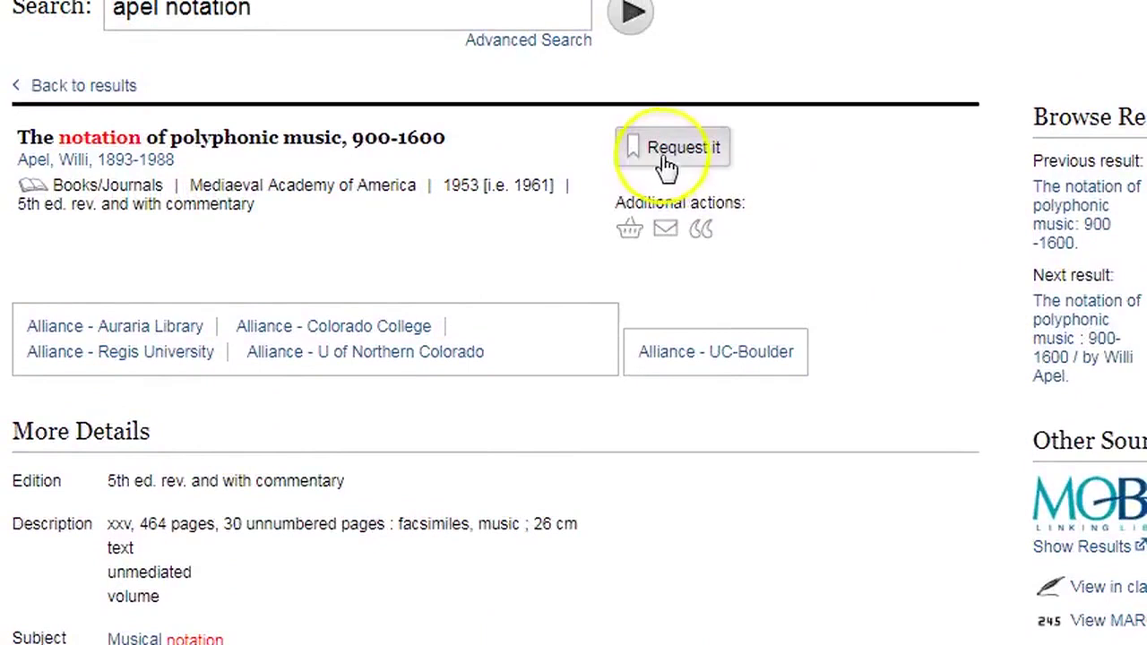
Request the book and submit Alliance - U of Denver as the home institution
left_click(663, 157)
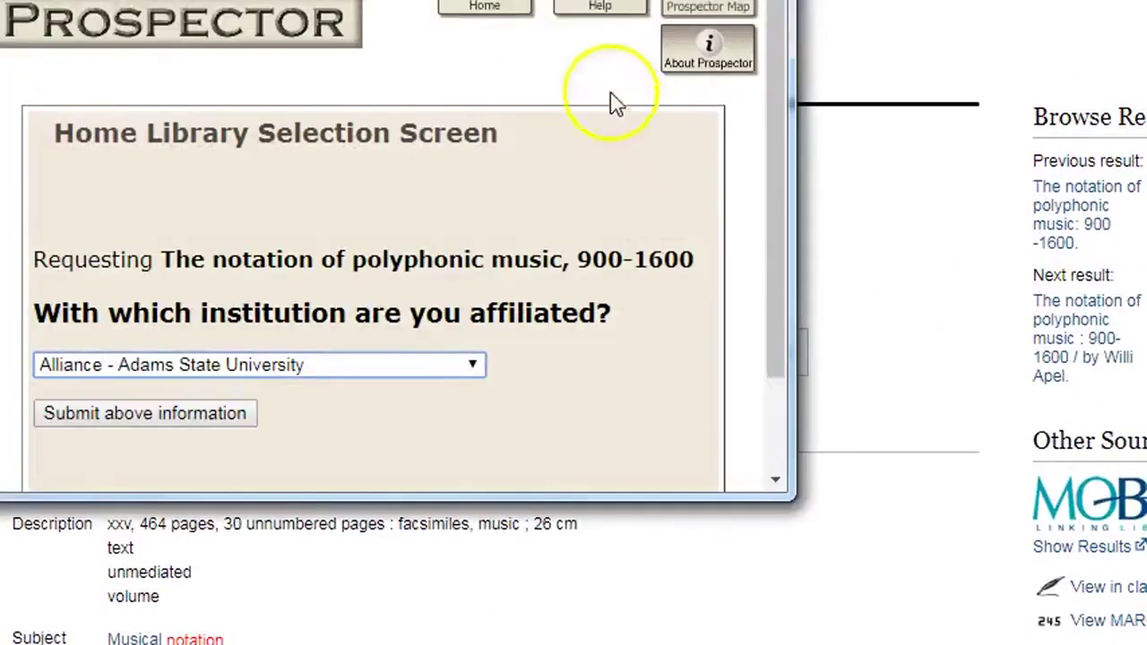
left_click_drag(529, 0, 668, 27)
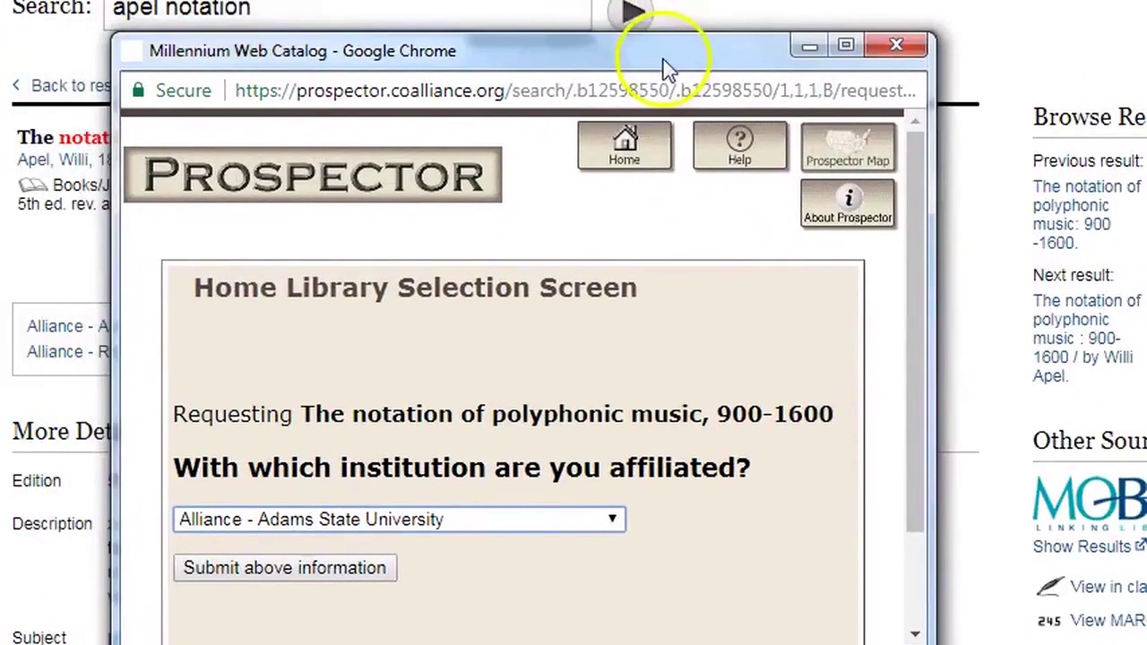
left_click(553, 524)
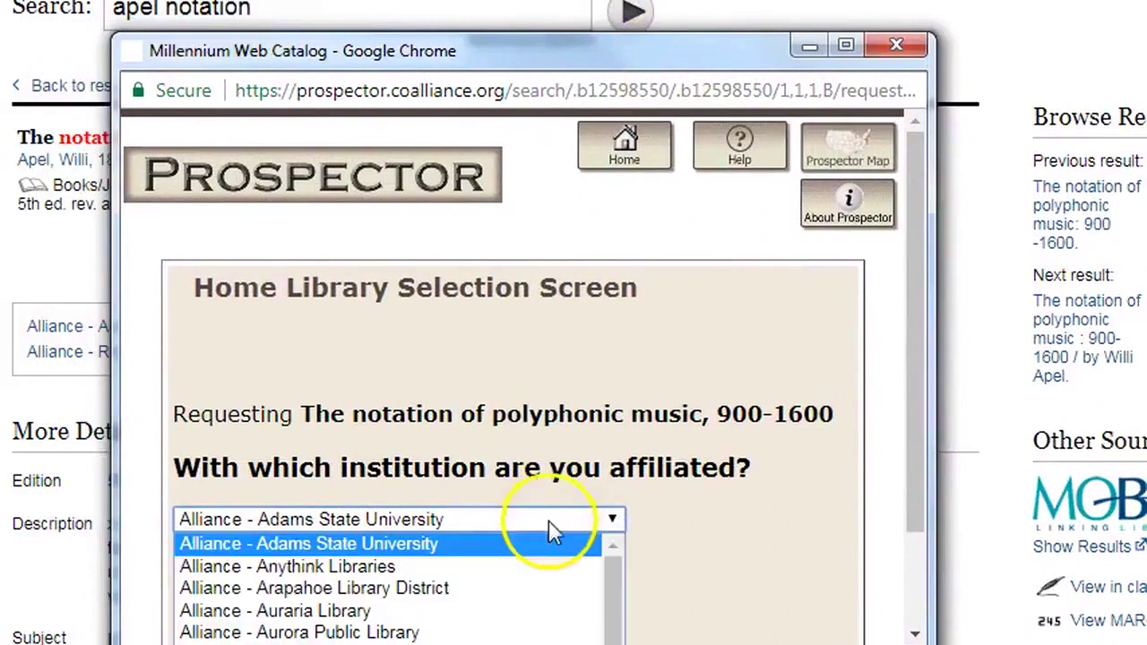
left_click_drag(614, 558, 611, 636)
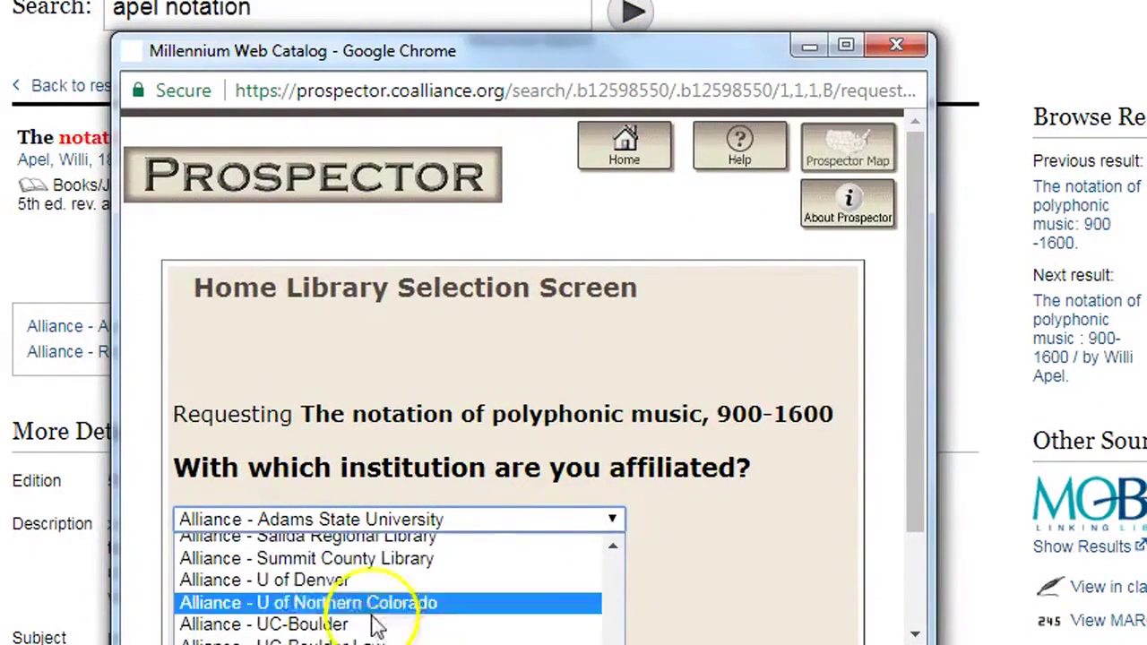
left_click(333, 582)
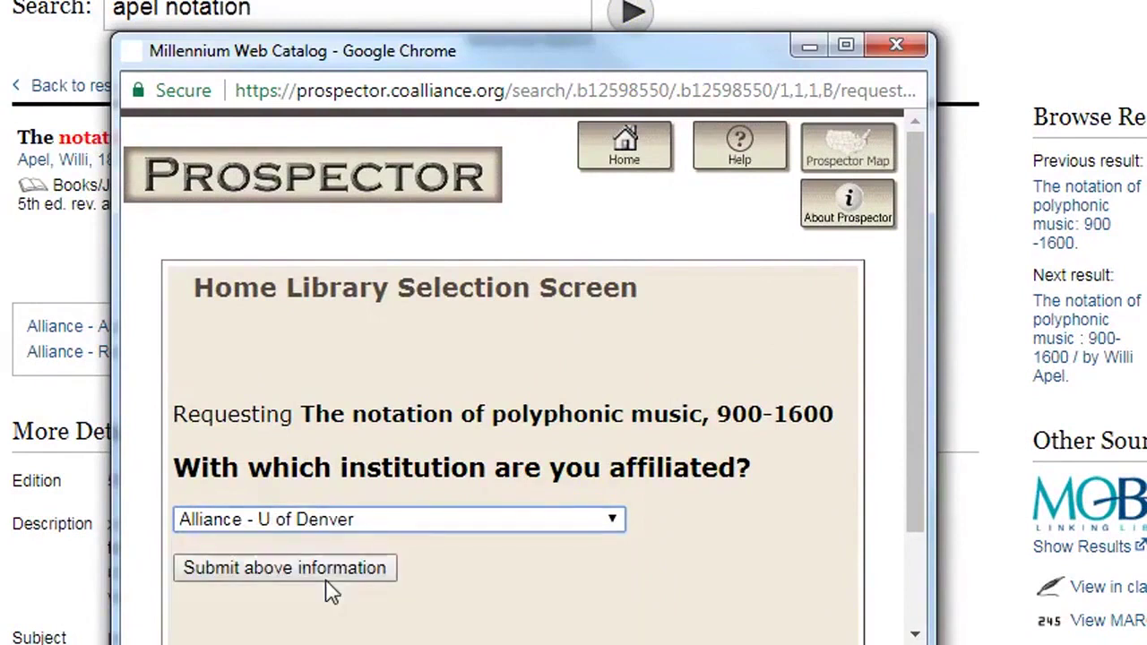
left_click(318, 569)
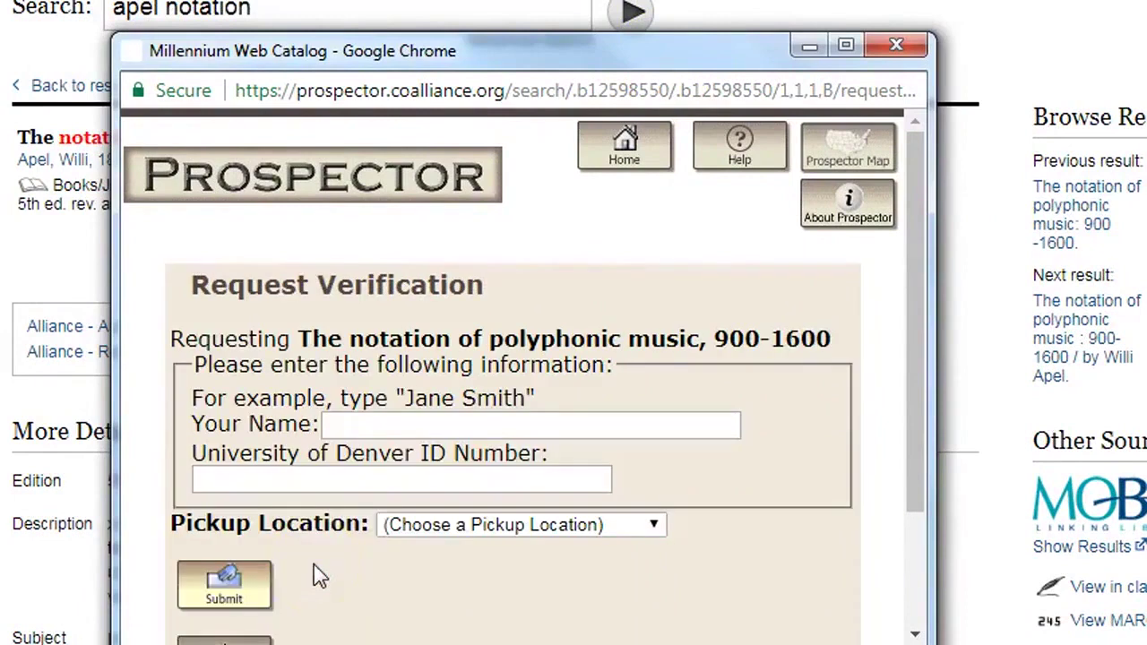
Enter the requester's full name and DU ID number in the request form
left_click(405, 427)
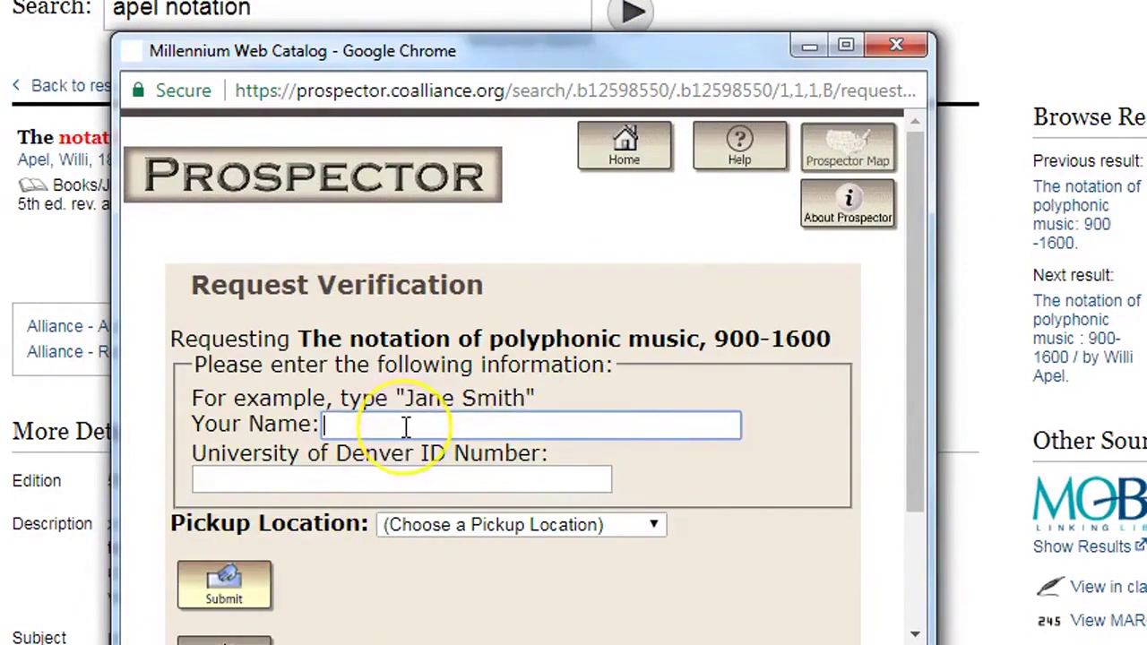
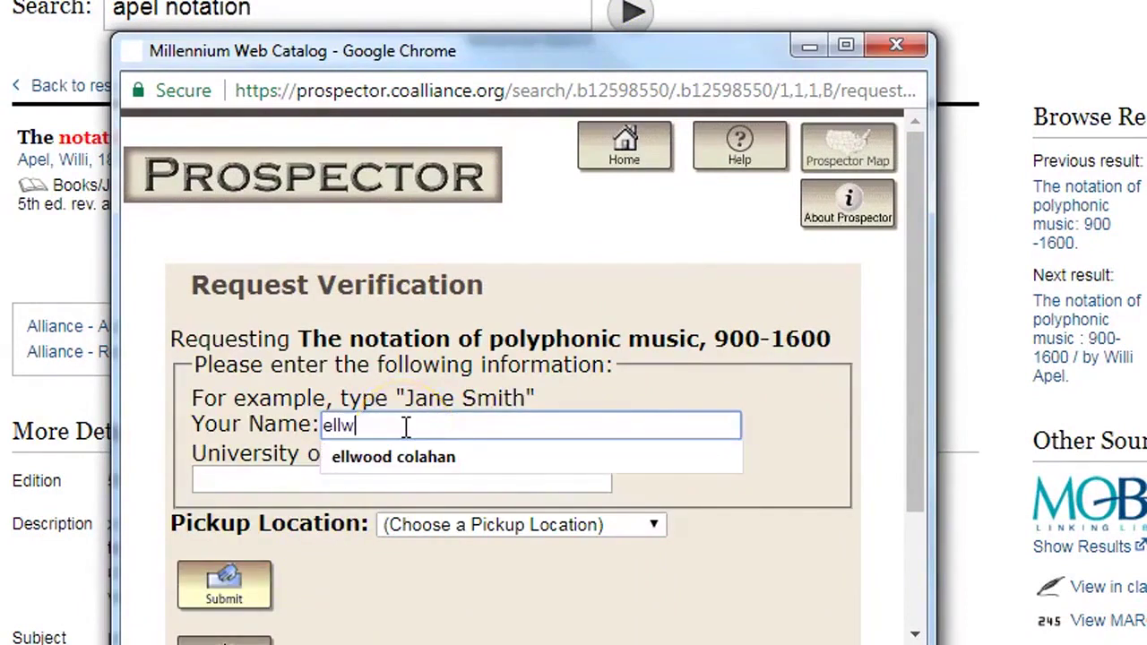
key("Tab")
type("••••••••")
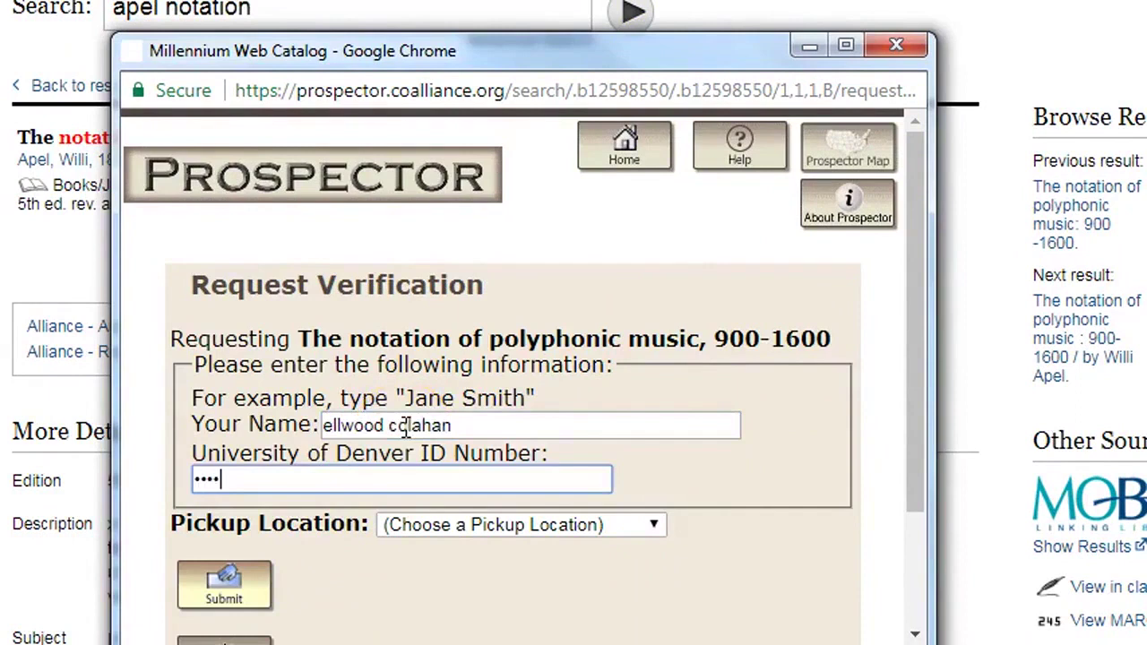
type("•")
Choose DU Music Library Lending Desk as pickup location and submit the request
left_click(580, 526)
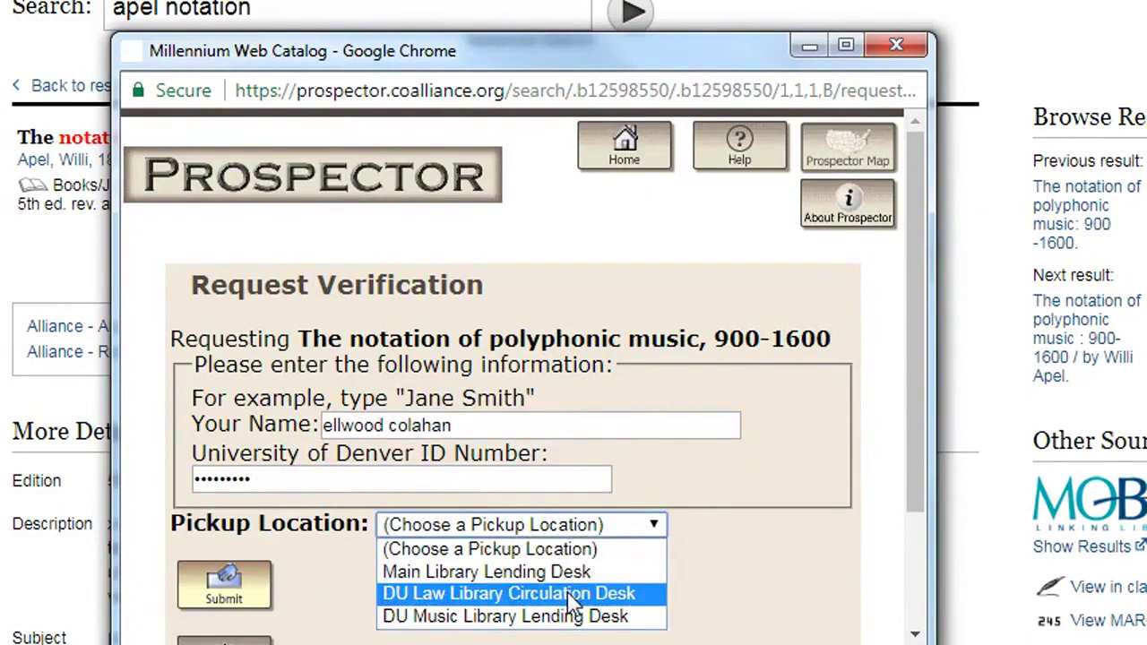
left_click(573, 627)
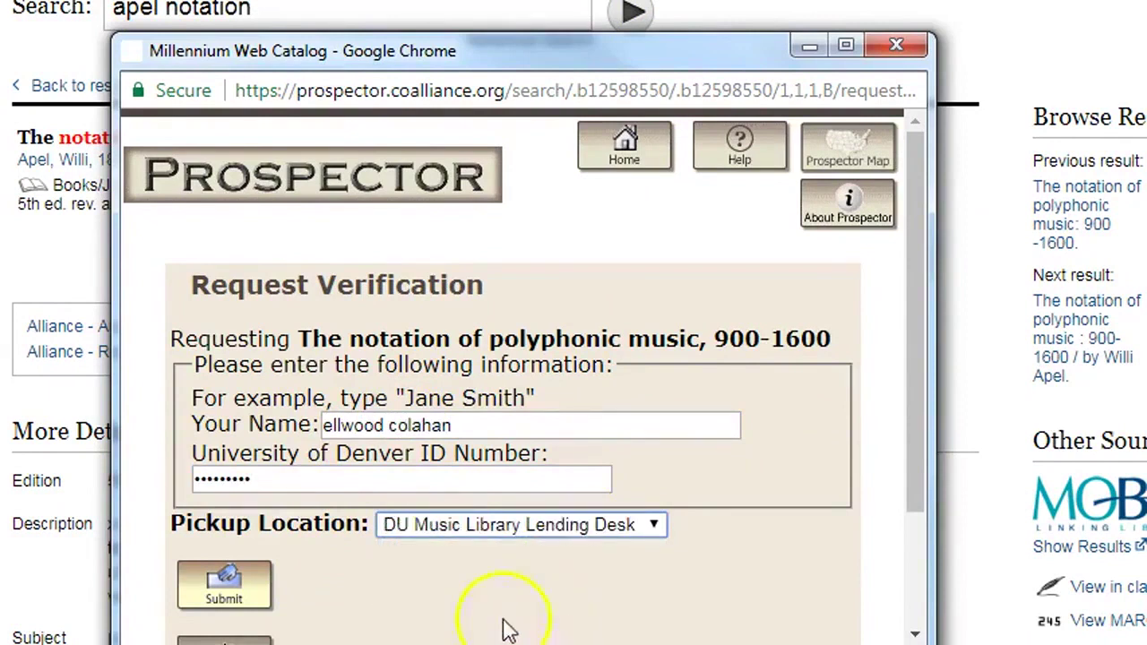
left_click(226, 586)
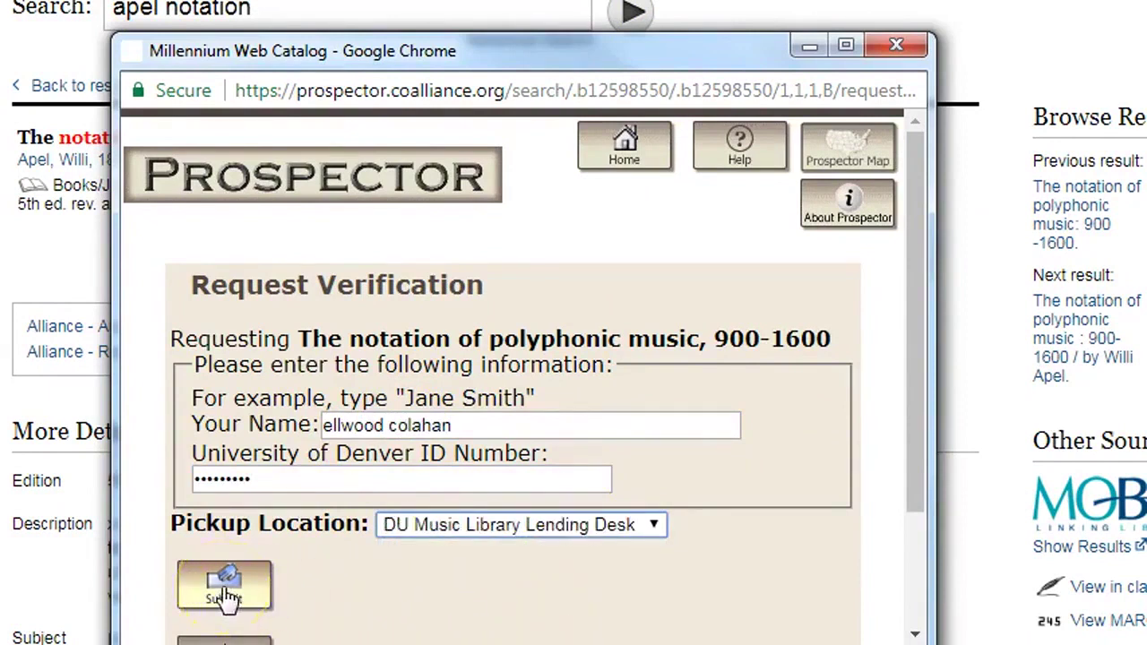
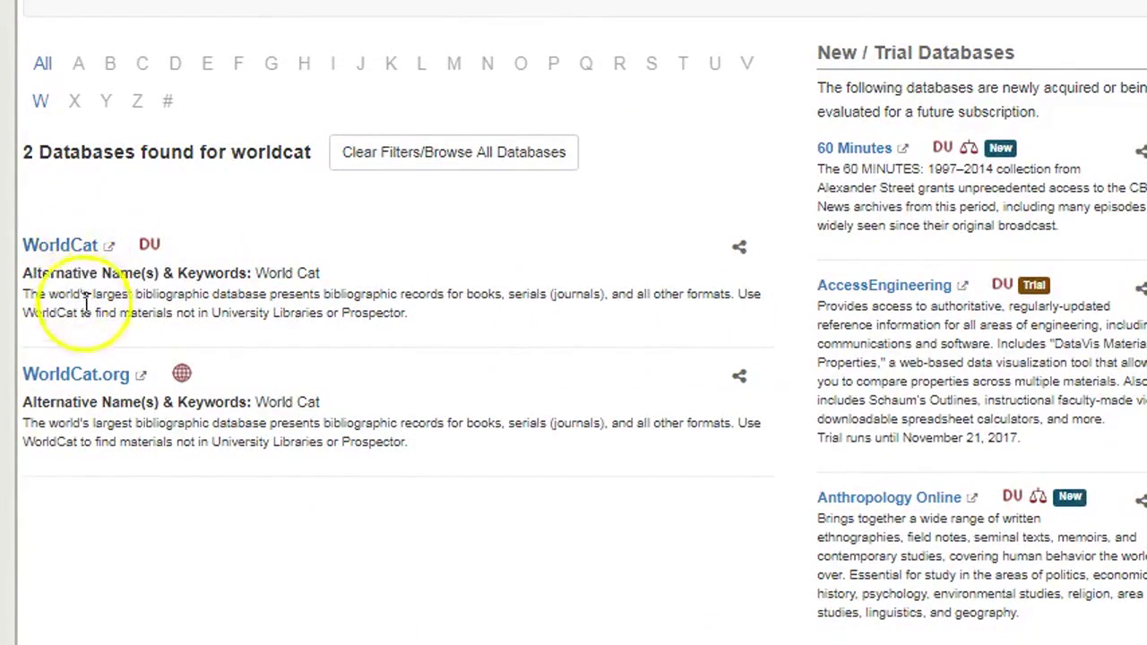
Open the free WorldCat.org site and paste 'viardot cendrillon' into its search box
left_click(94, 381)
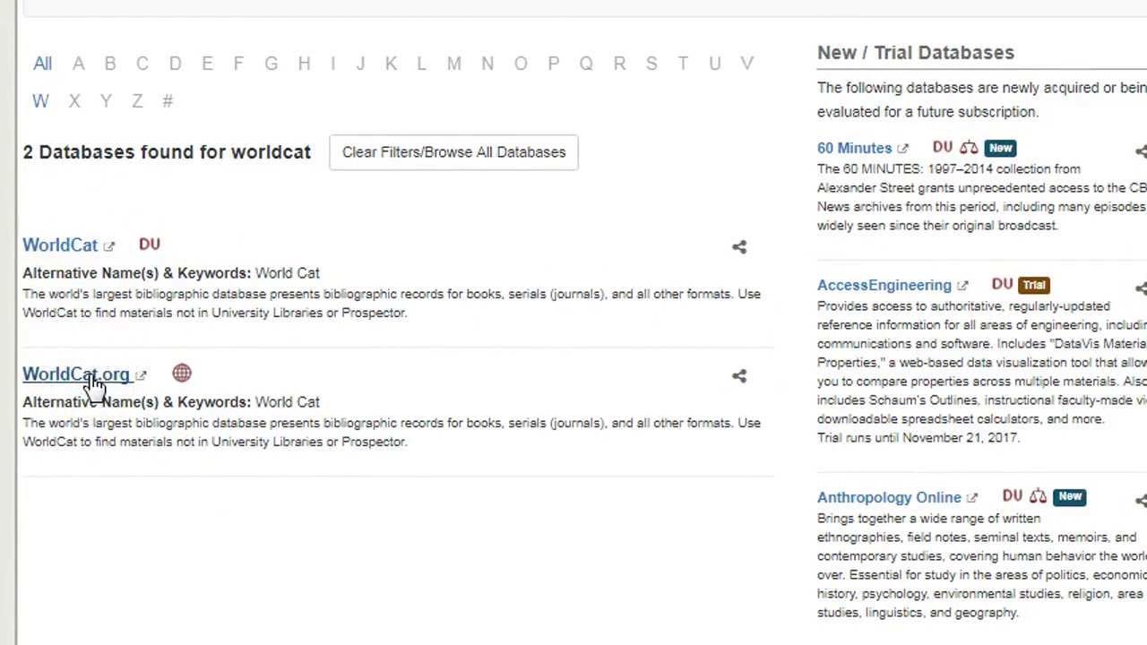
left_click(65, 381)
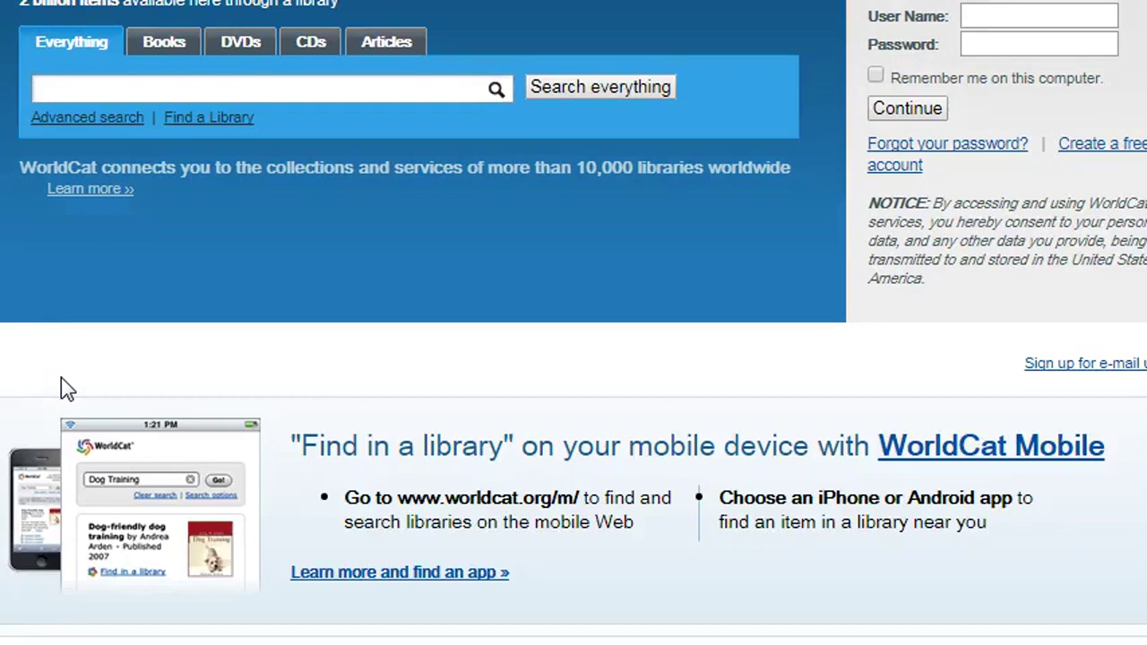
type("viardot cendrillon")
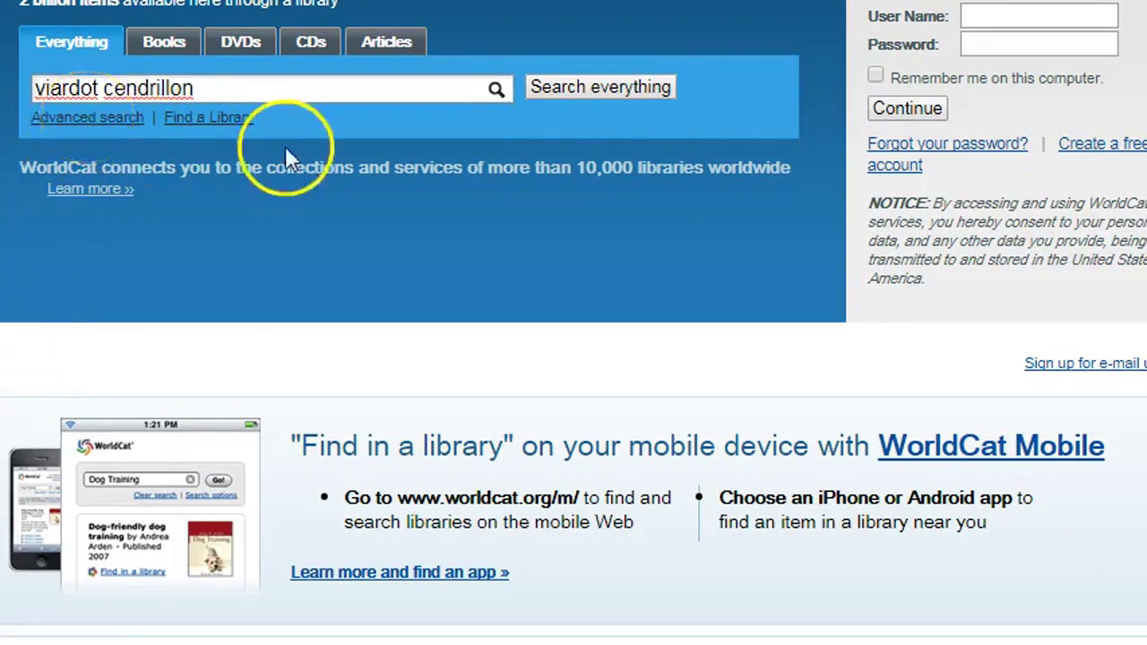
Search WorldCat.org for viardot cendrillon and open the Cendrillon score record with its six holding libraries
left_click(557, 88)
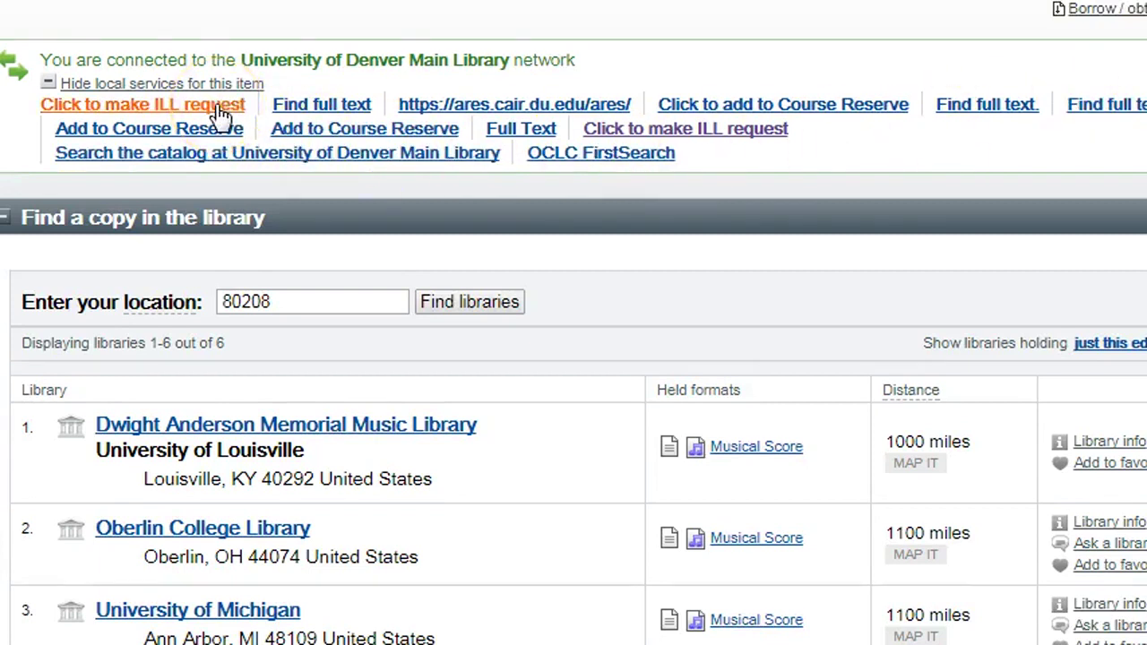
Start an ILL request for the score and log on with your DU ID and passcode
left_click(217, 107)
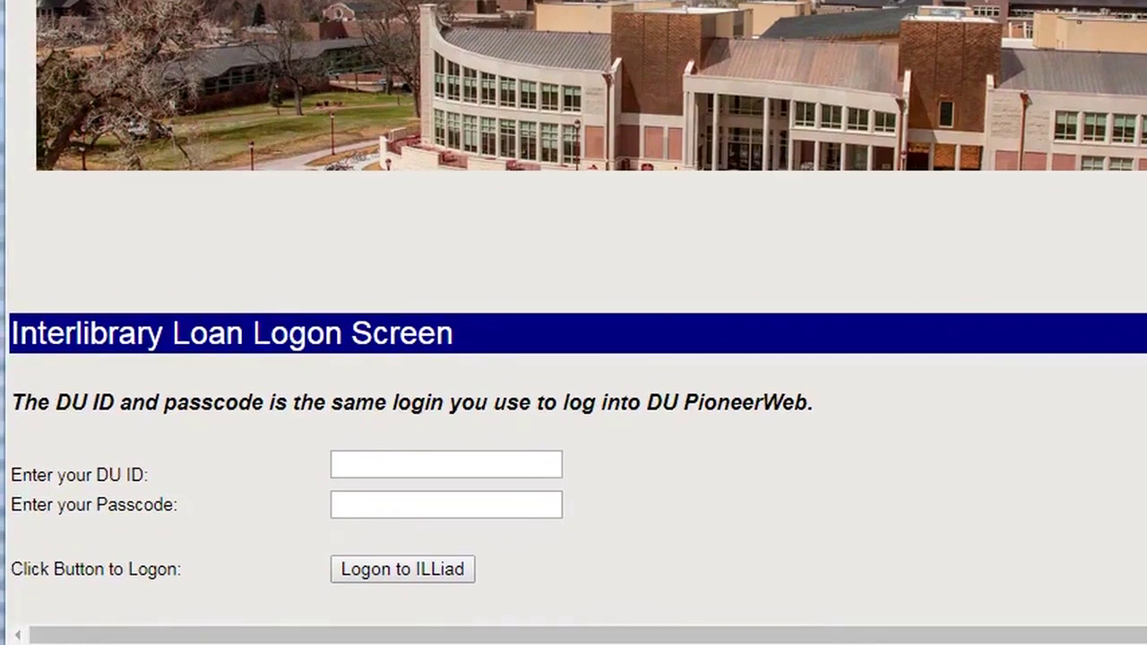
left_click(515, 468)
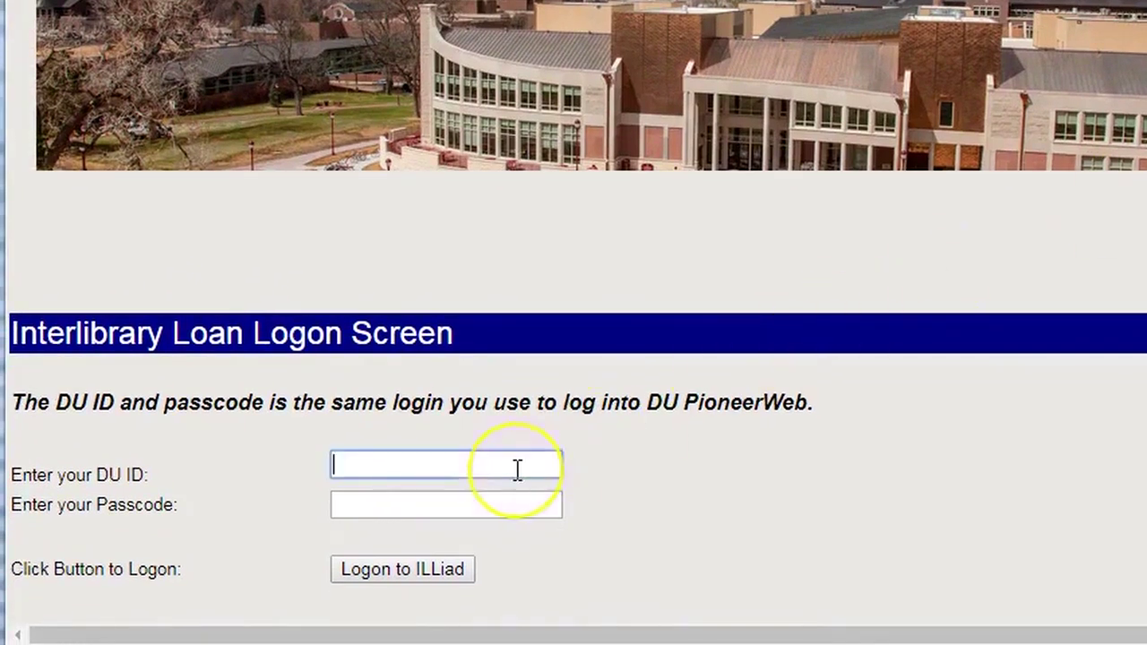
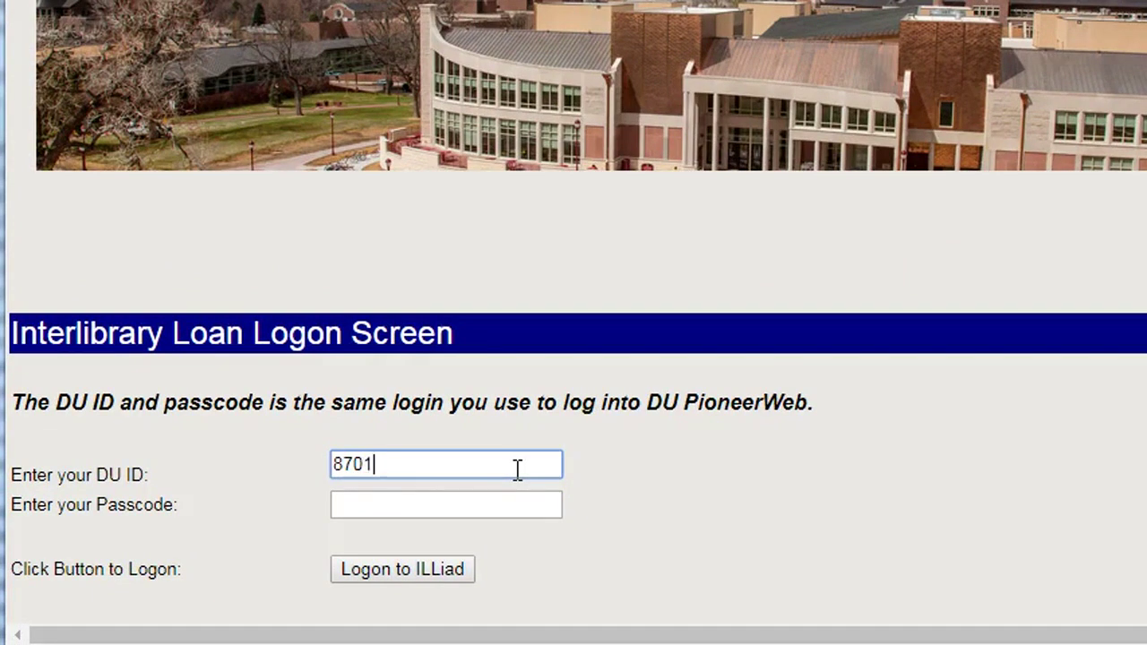
key("Tab")
type("*****")
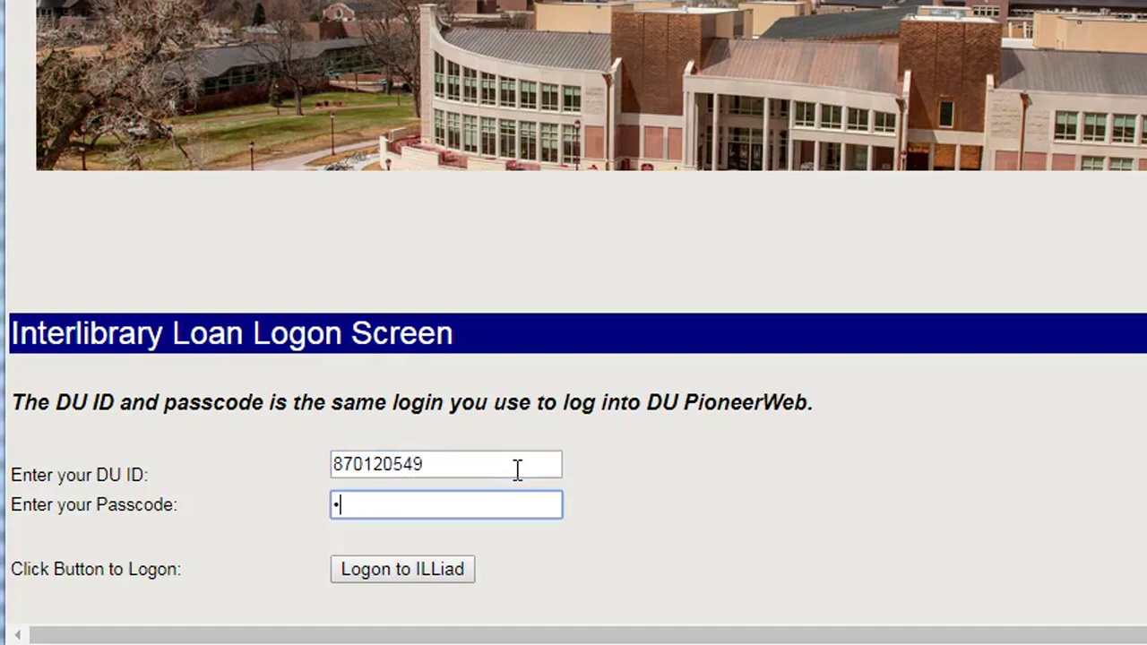
type("*******")
key("Return")
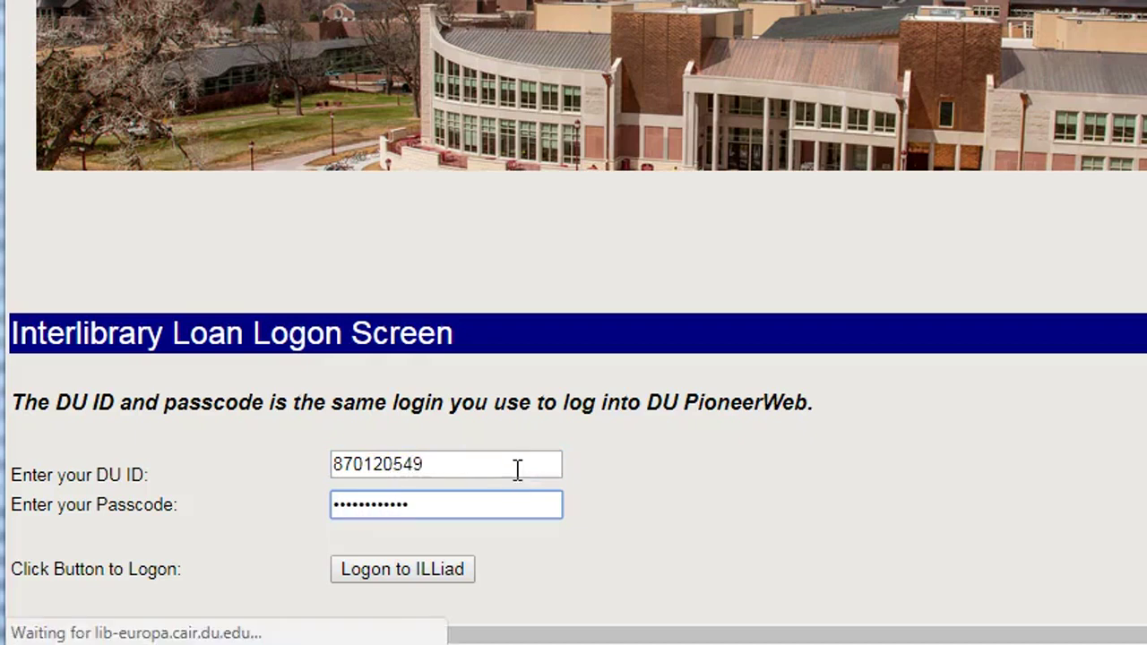
Log in again on the ILLiad page to open the prefilled Cendrillon = Cinderella loan form
left_click(564, 128)
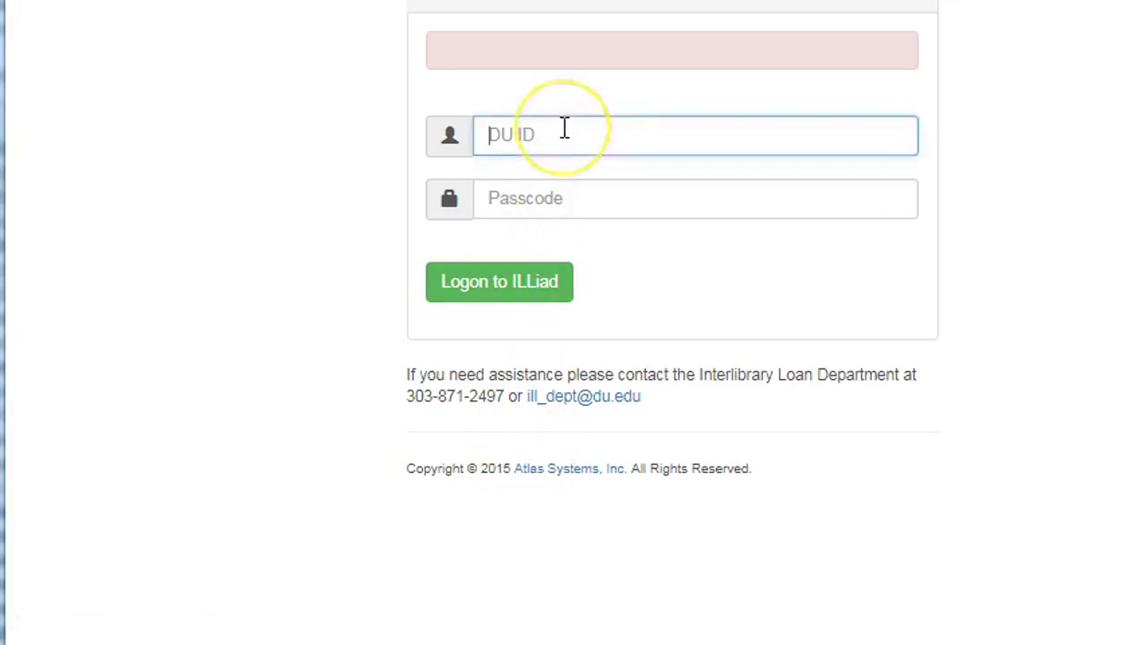
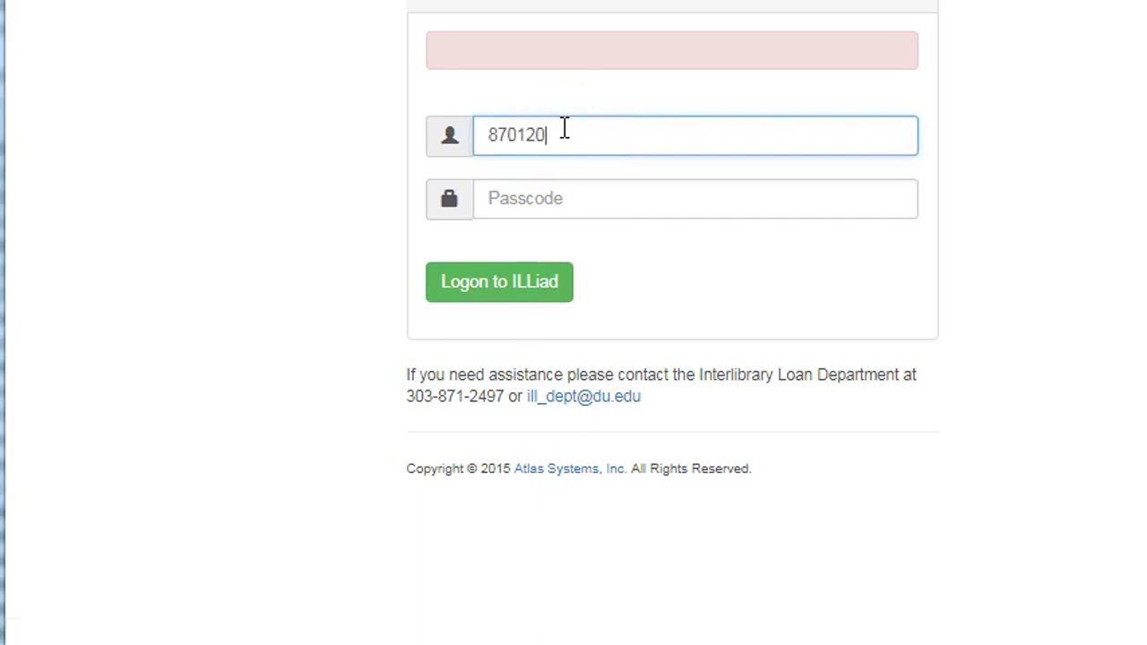
key("Tab")
type("******")
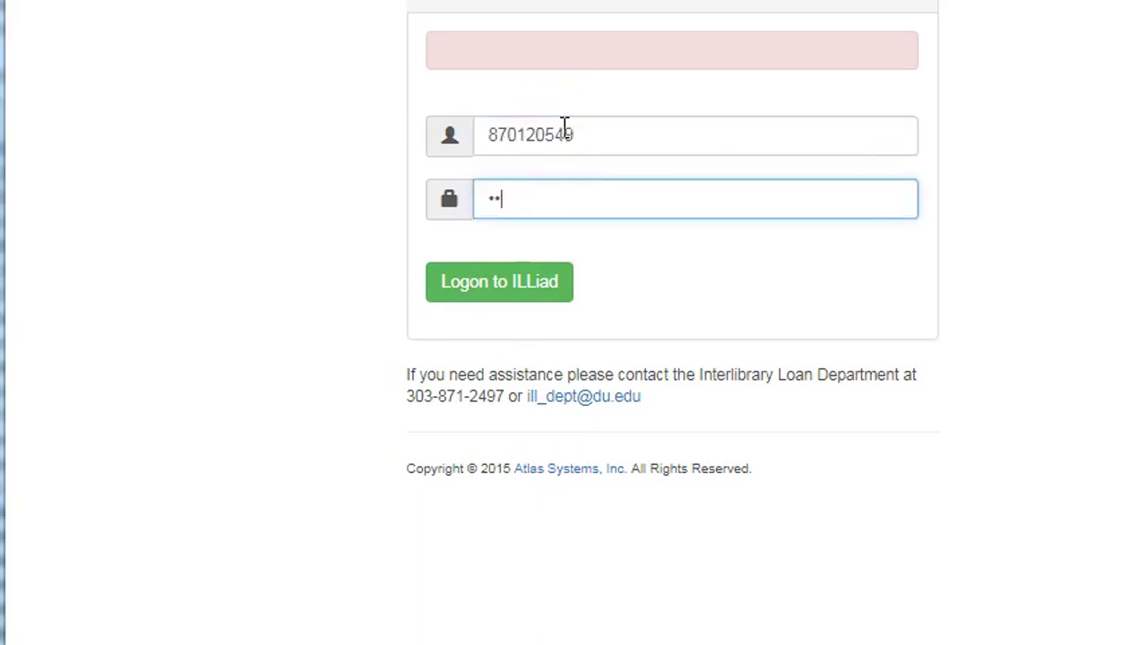
type("******")
key("Return")
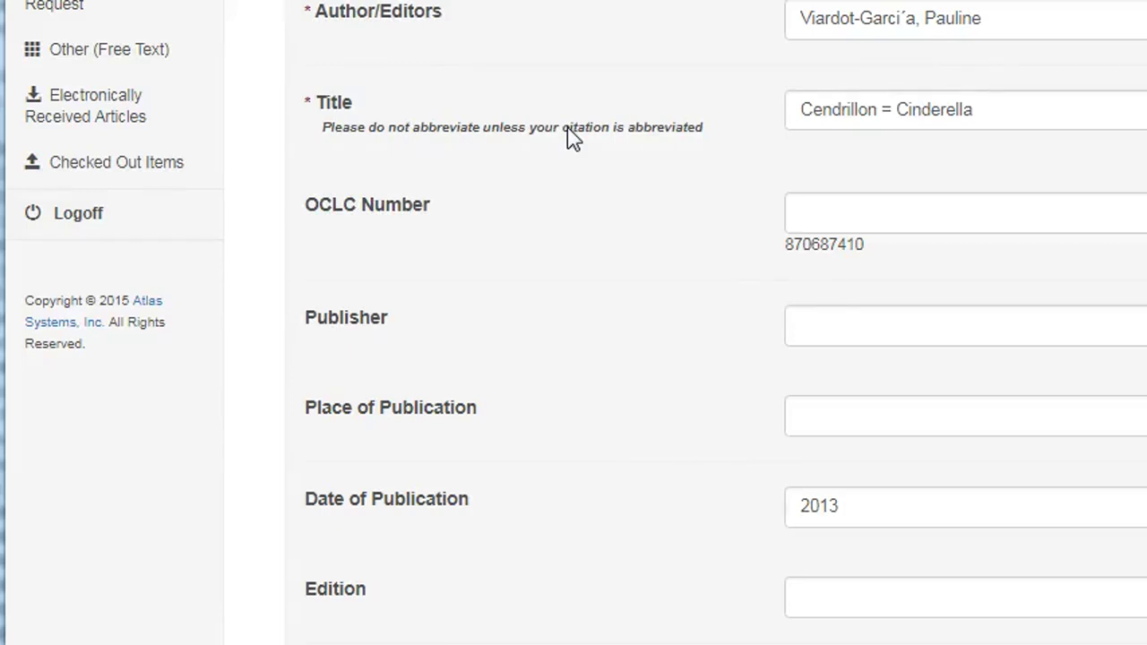
Submit the prefilled Cendrillon = Cinderella loan request and return to the worldcat database list
left_click(573, 109)
scroll(717, 322, "down", 4)
scroll(717, 323, "down", 5)
scroll(717, 323, "down", 3)
scroll(716, 323, "down", 4)
scroll(717, 323, "down", 6)
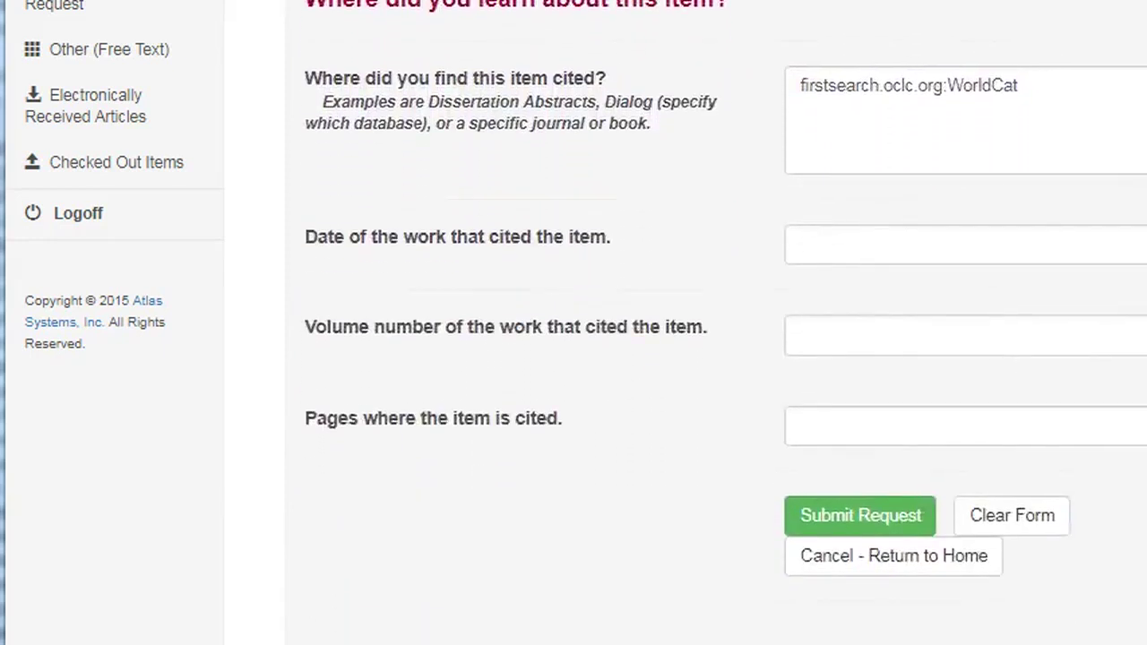
left_click(850, 520)
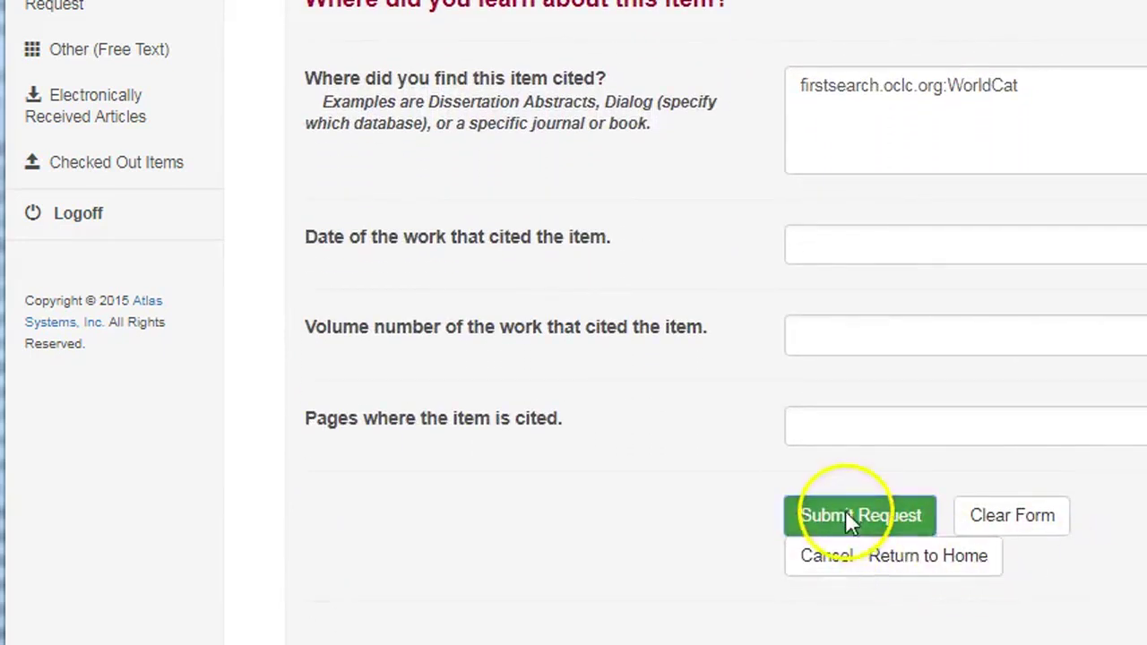
left_click(1024, 477)
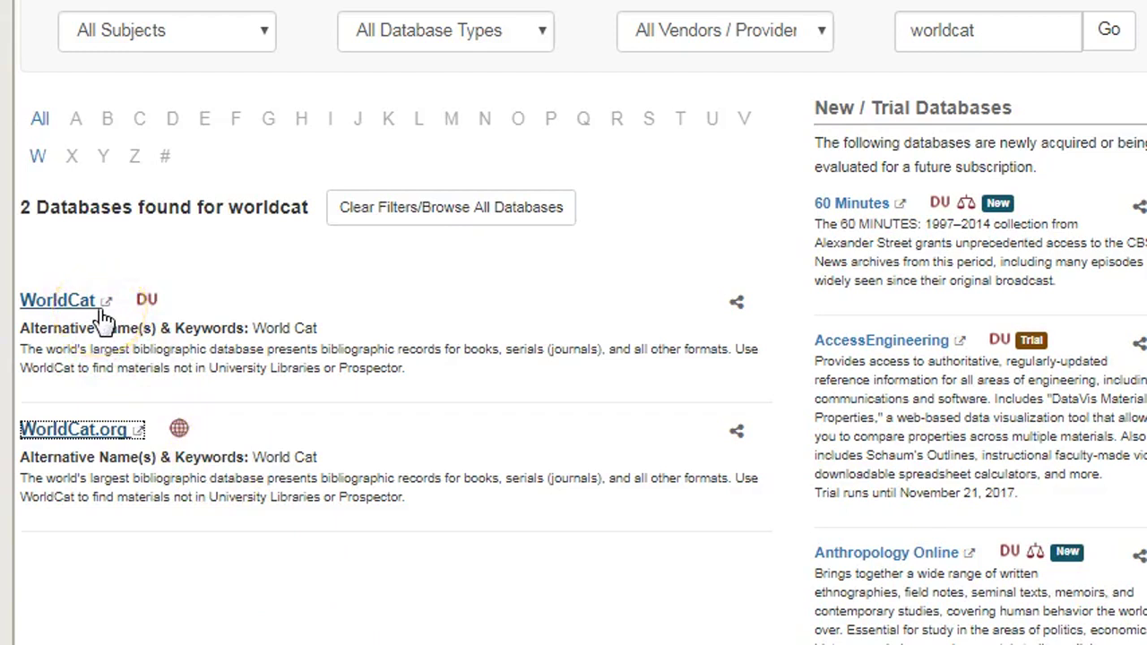
Open the DU-licensed WorldCat database from the list instead of the free WorldCat.org
mouse_move(149, 312)
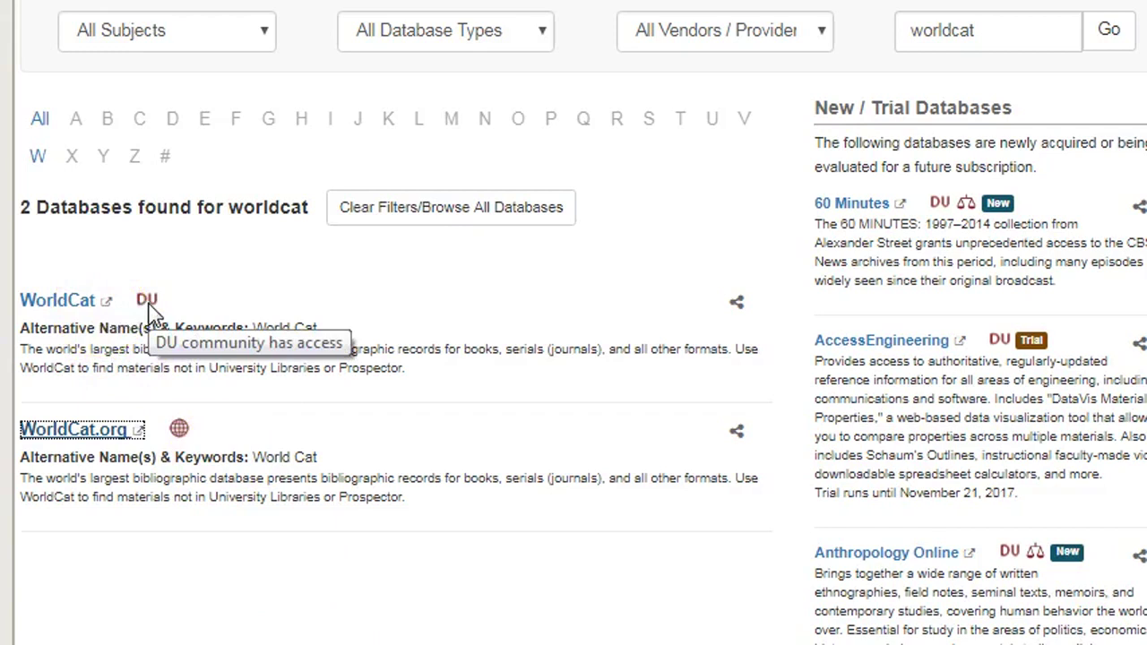
mouse_move(183, 438)
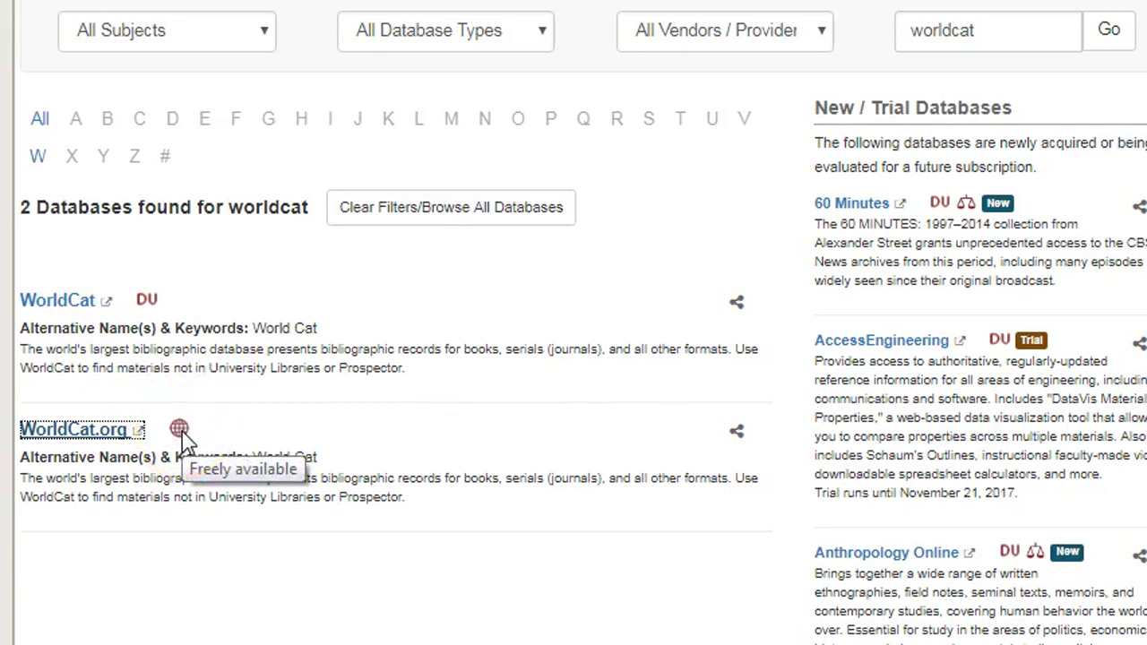
left_click(36, 303)
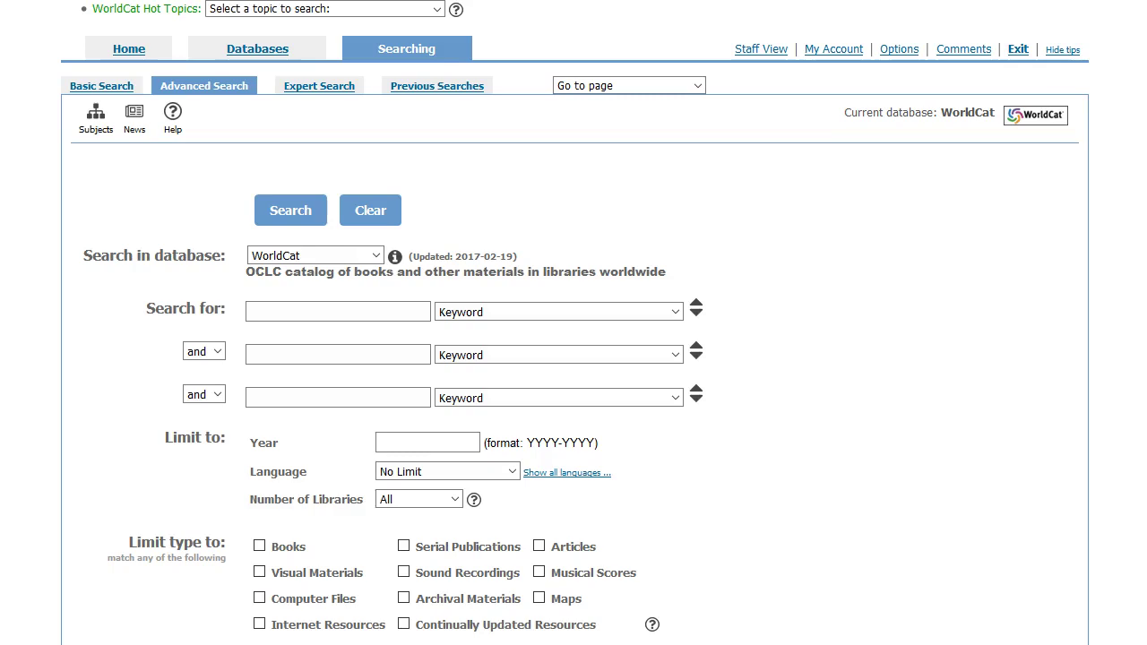
Run a basic keyword search for 'viardot cendrillon' and open record 6, Cendrillon = Cinderella
left_click(77, 84)
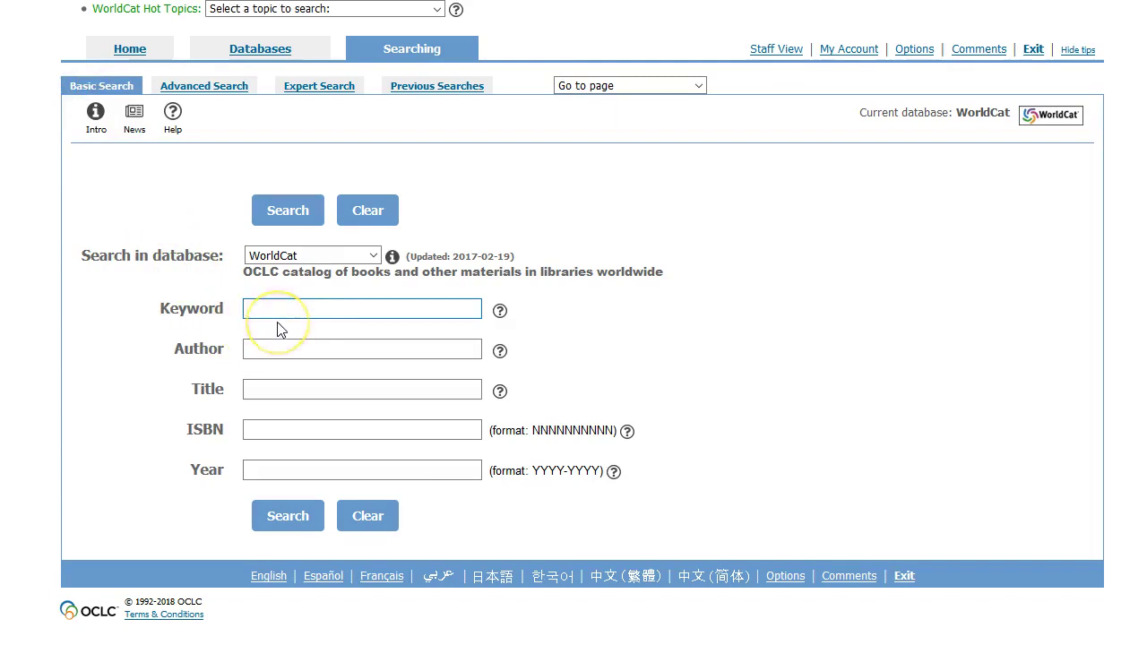
type("viardot cendrillon")
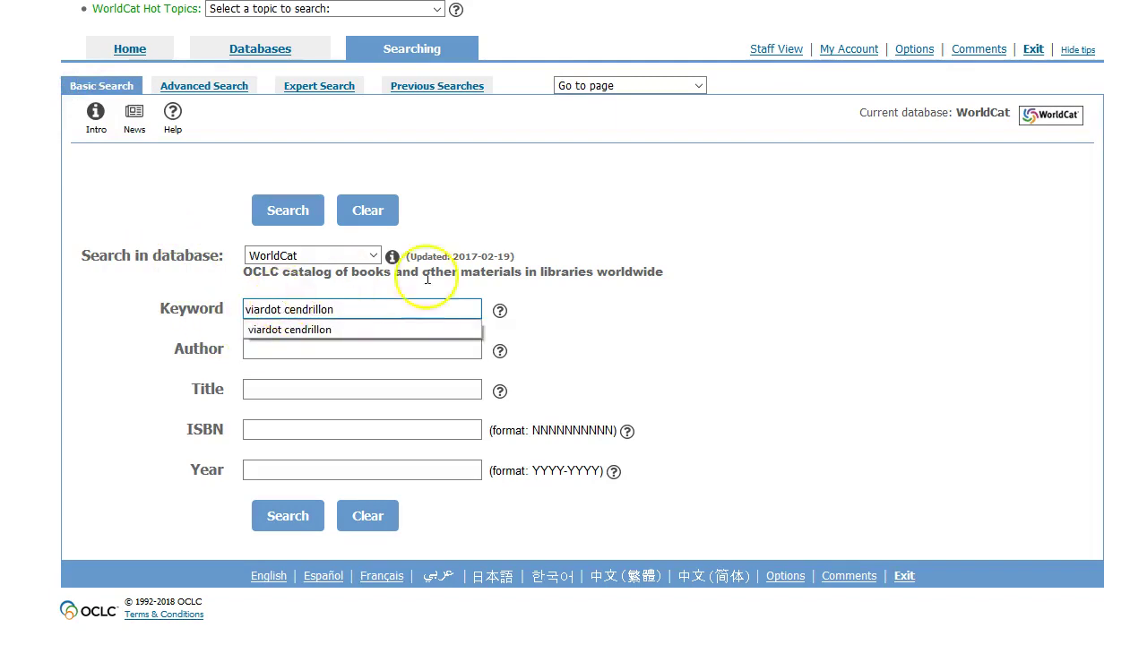
left_click(288, 517)
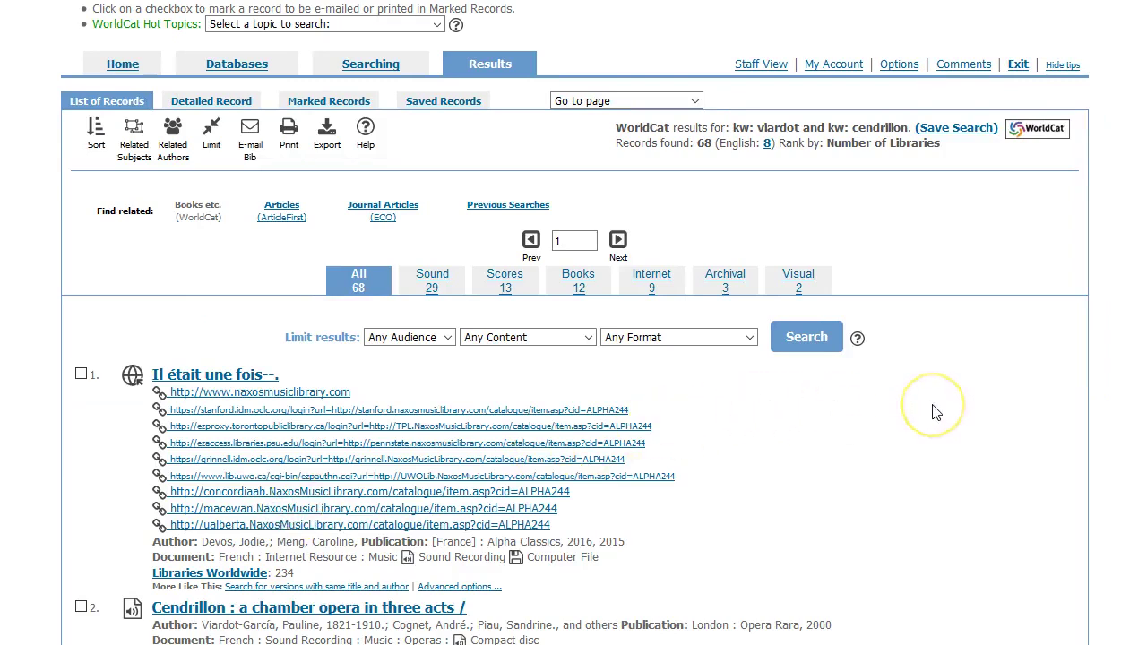
scroll(934, 410, "down", 3)
scroll(934, 412, "down", 5)
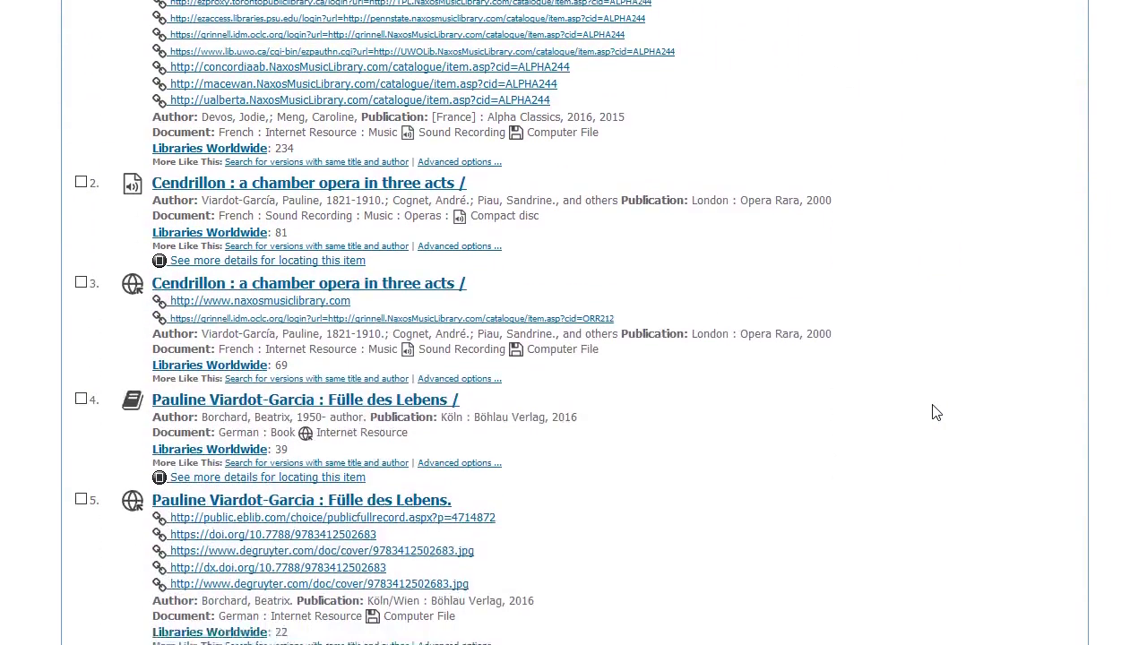
scroll(935, 412, "down", 1)
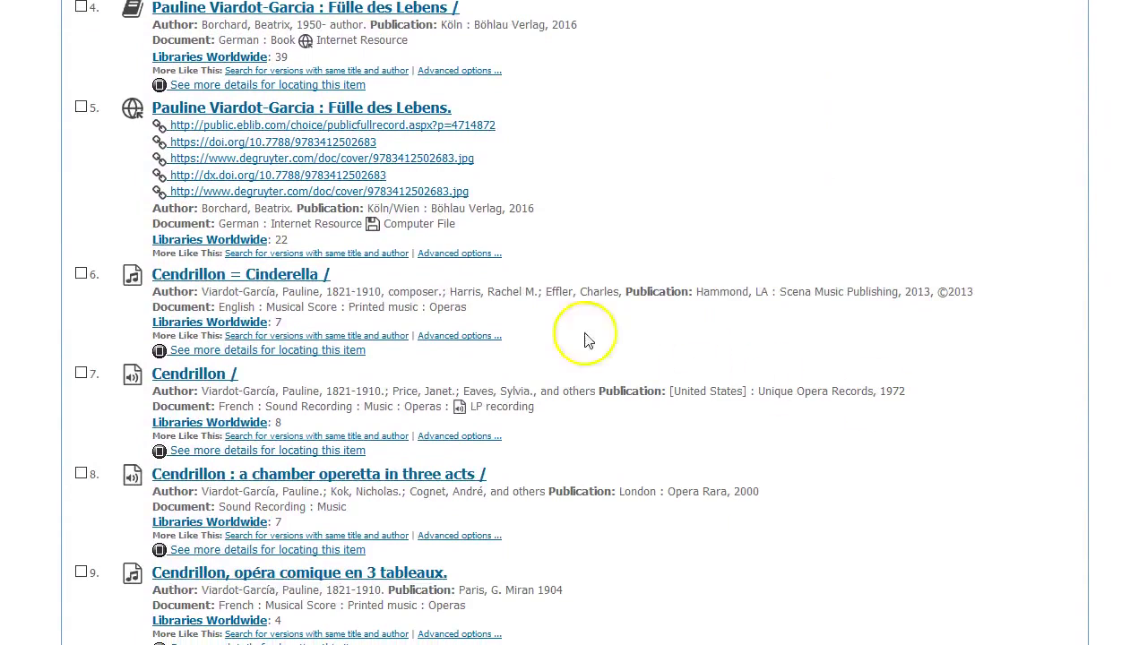
left_click(224, 280)
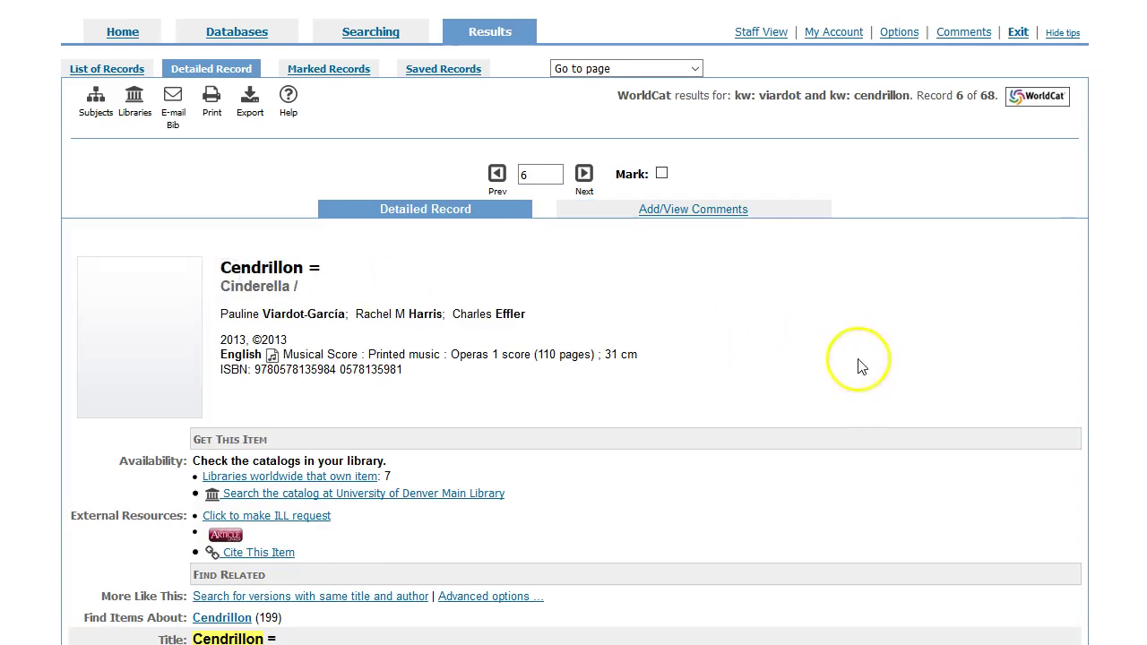
Review the seven libraries owning the score, then start an ILL request at the ILLiad logon
scroll(851, 363, "down", 4)
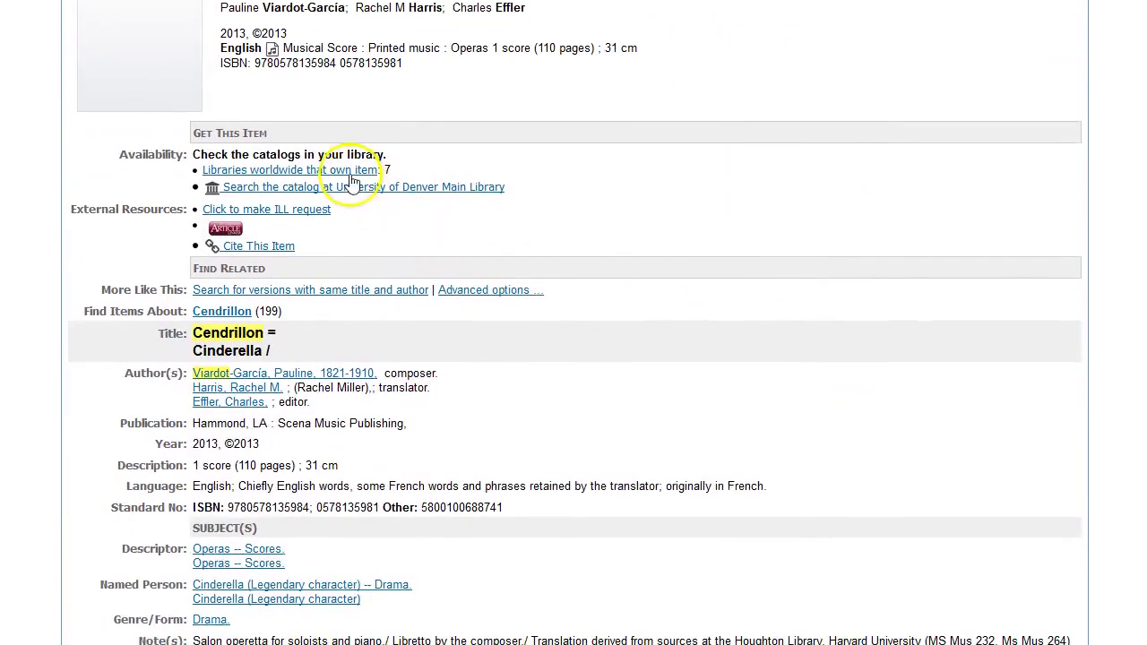
left_click(348, 170)
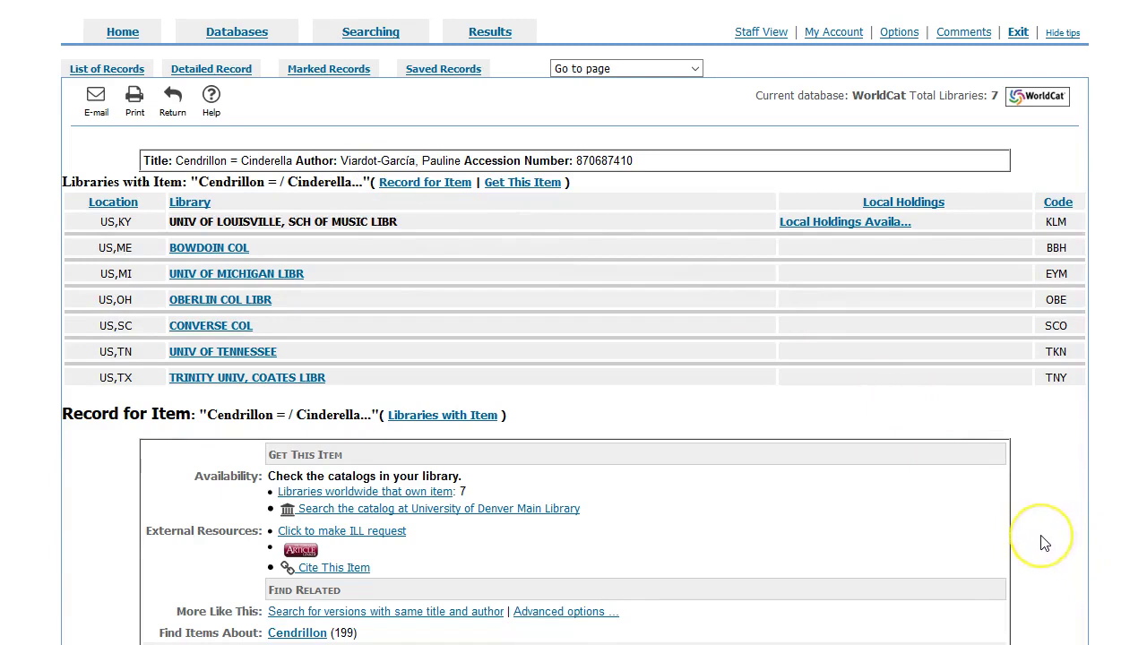
scroll(1044, 542, "down", 3)
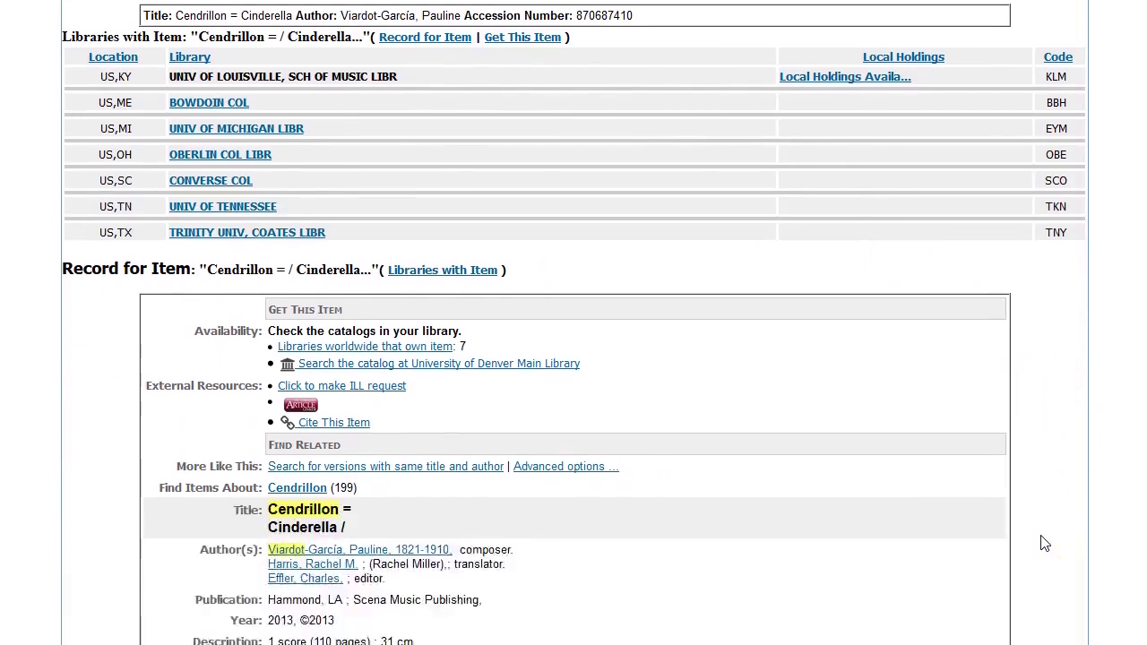
scroll(1044, 543, "down", 1)
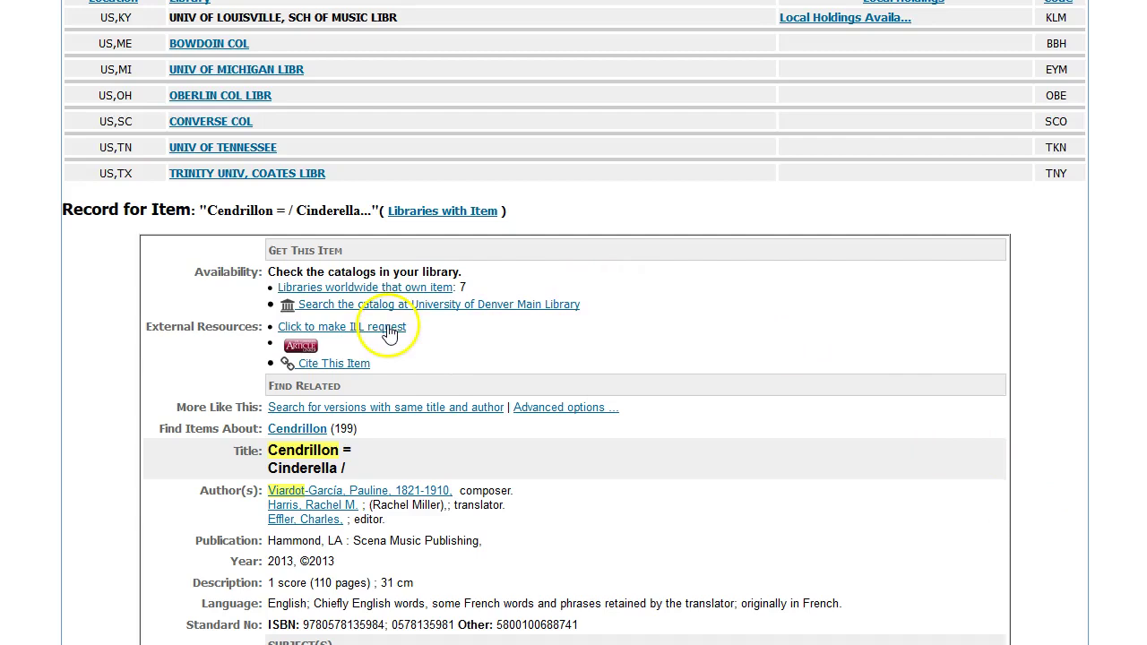
left_click(389, 333)
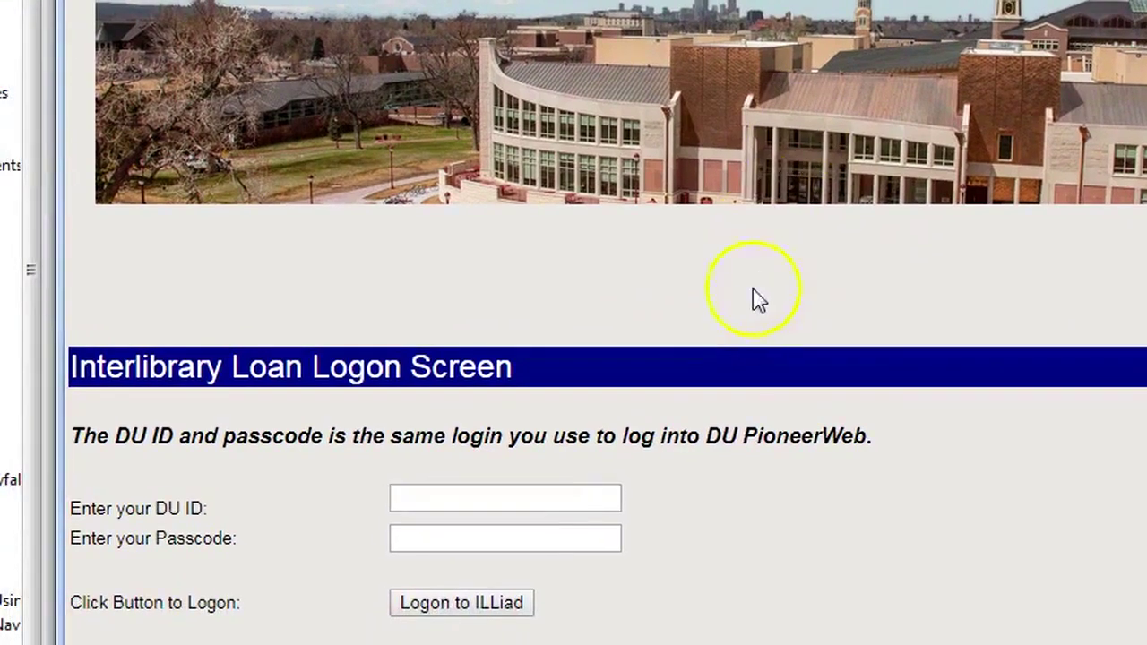
left_click(592, 496)
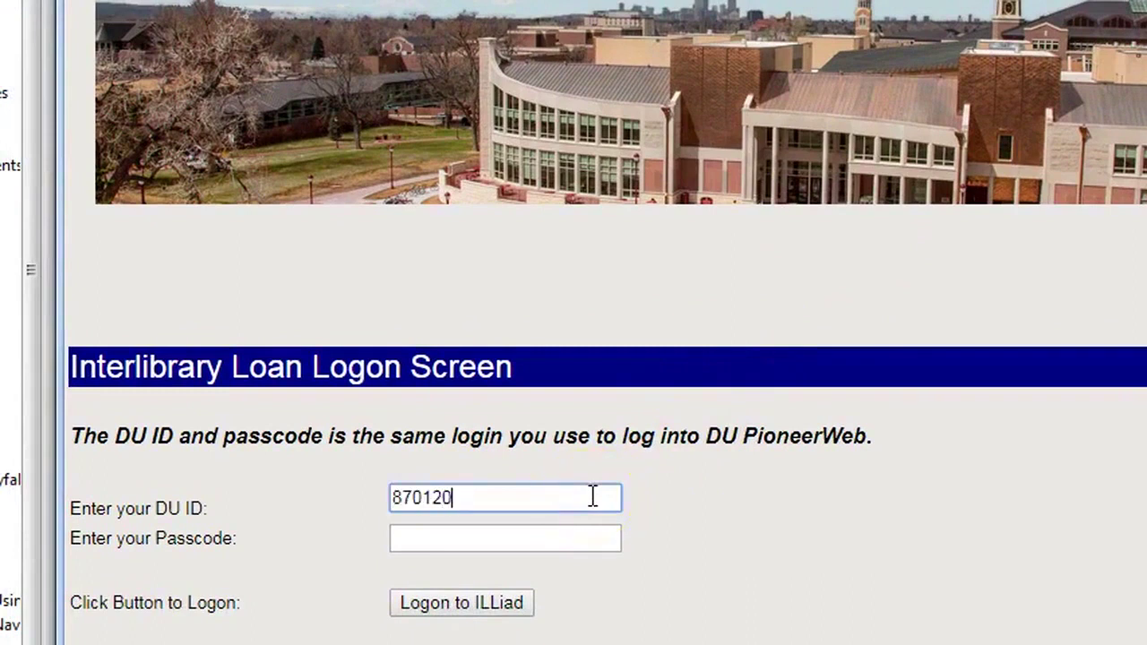
Log on with your DU ID and passcode and review the WorldCat-prefilled Cendrillon loan form
key("Tab")
type("••••••••")
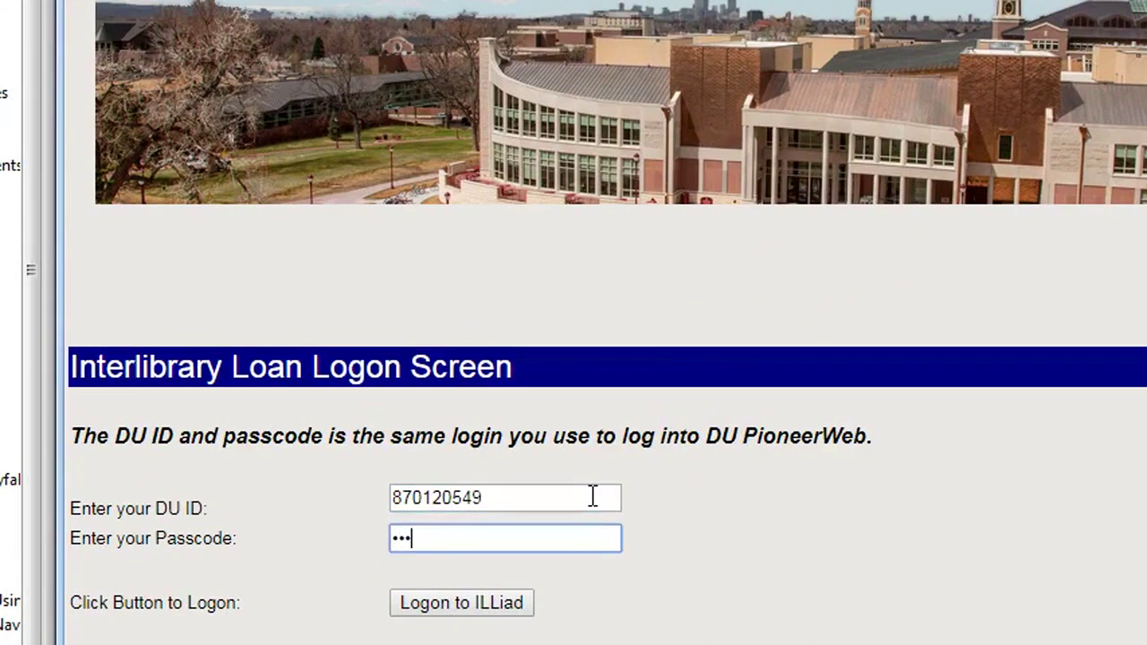
type("••••")
key("Return")
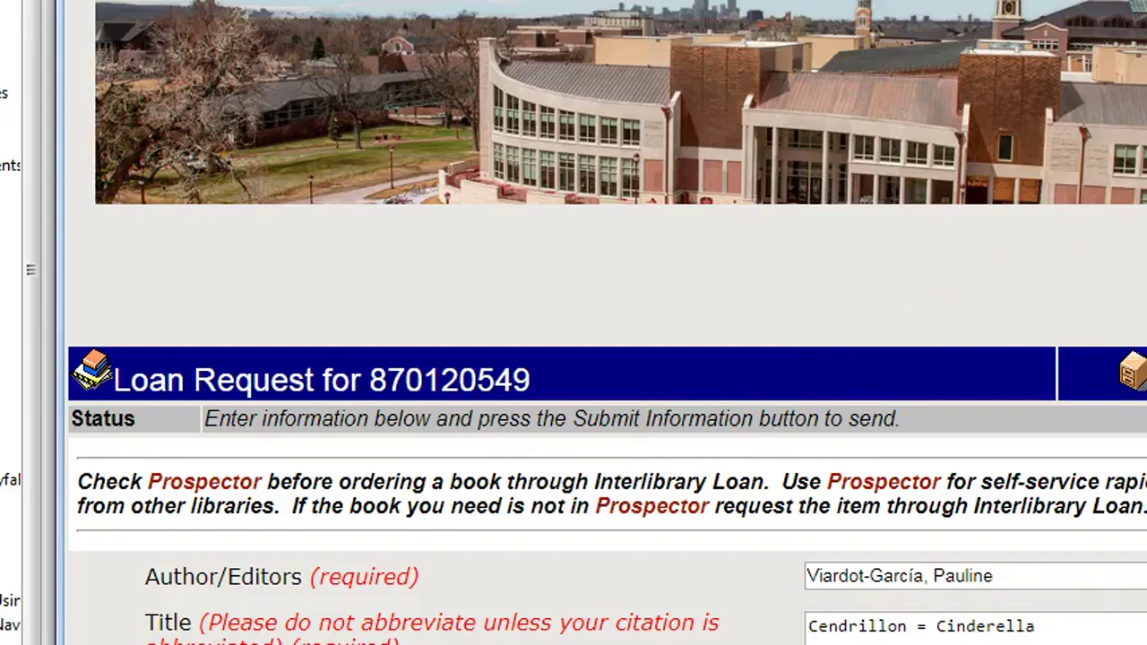
scroll(608, 359, "down", 5)
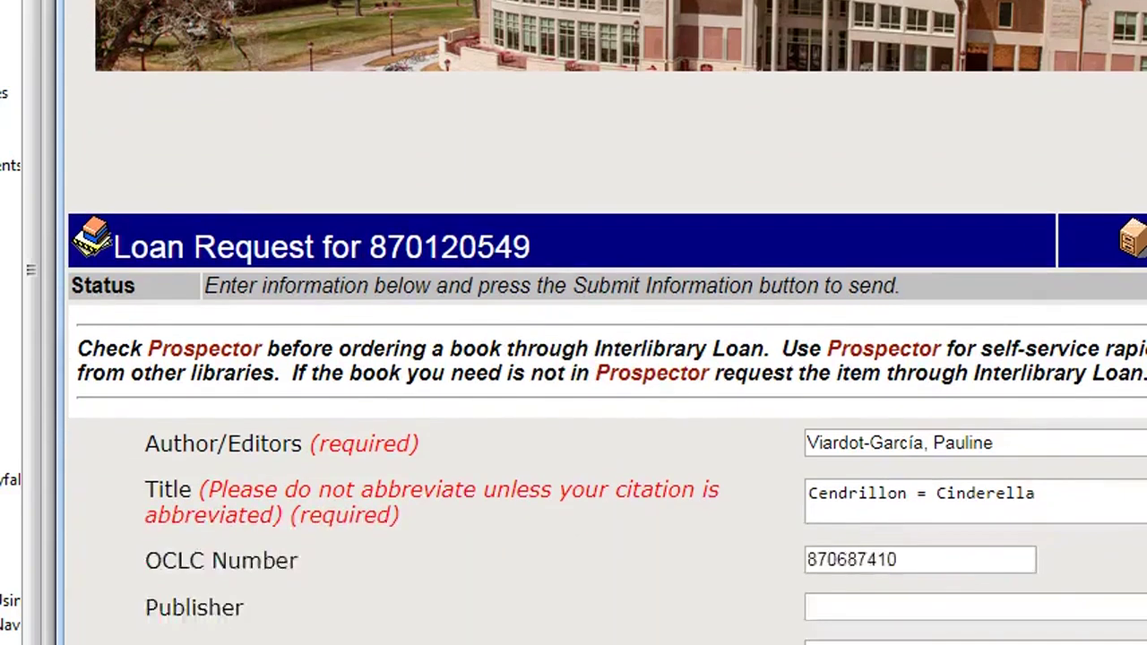
scroll(607, 322, "down", 7)
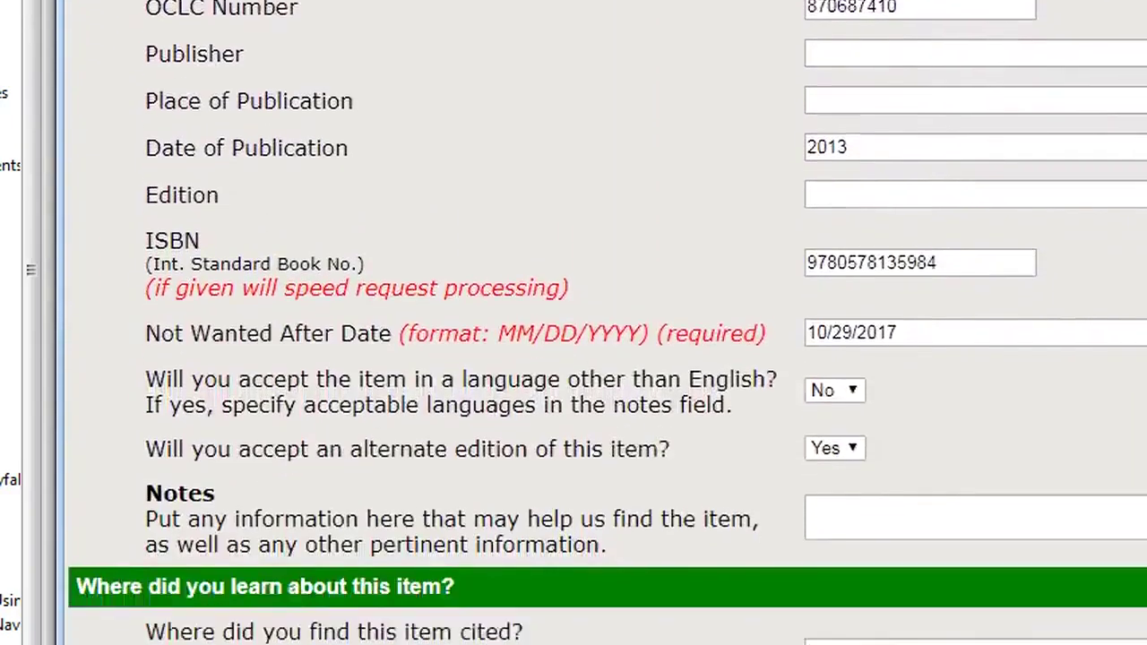
scroll(607, 323, "down", 3)
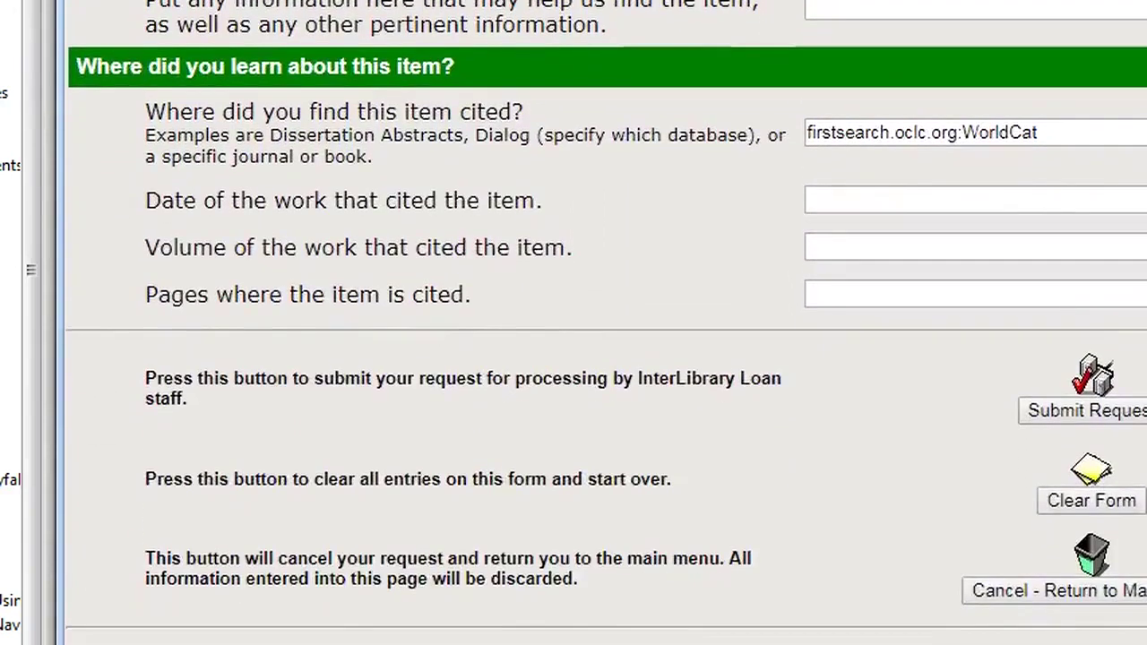
scroll(606, 304, "right", 2)
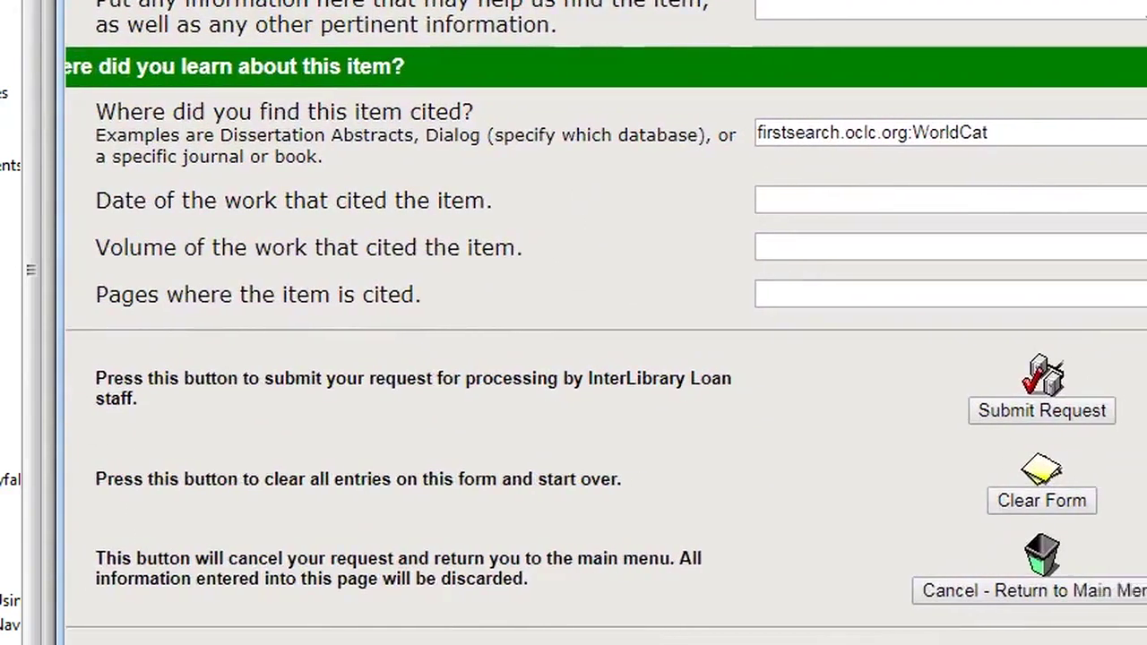
Submit the Cendrillon book loan request, then open Google Scholar from the DU Libraries homepage
left_click(1048, 411)
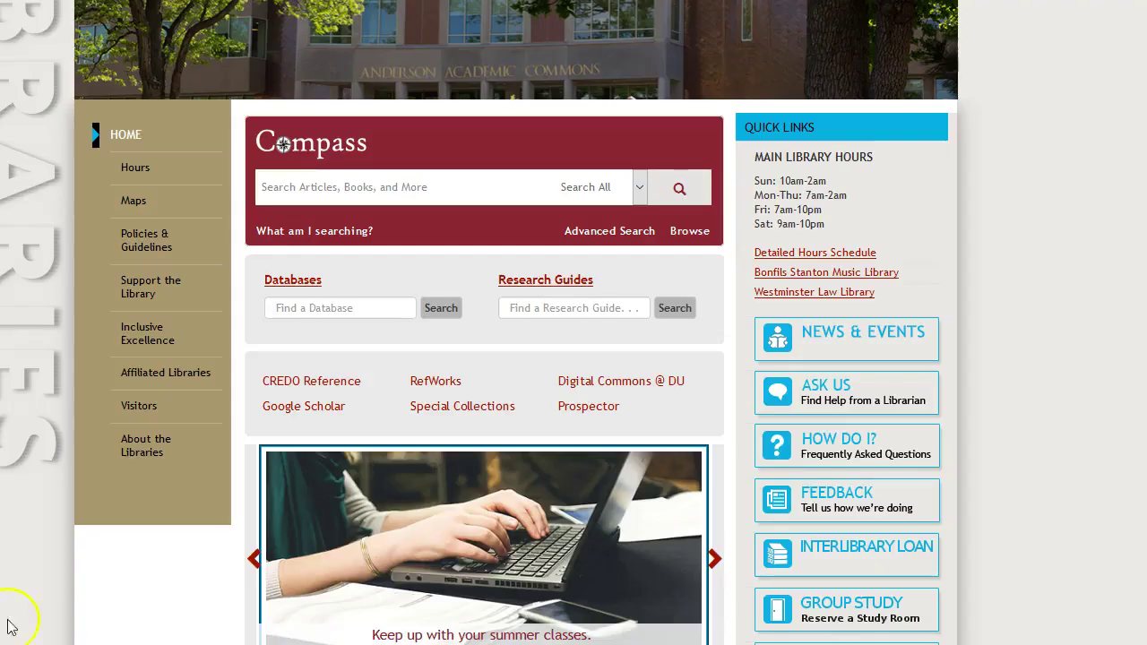
left_click(295, 410)
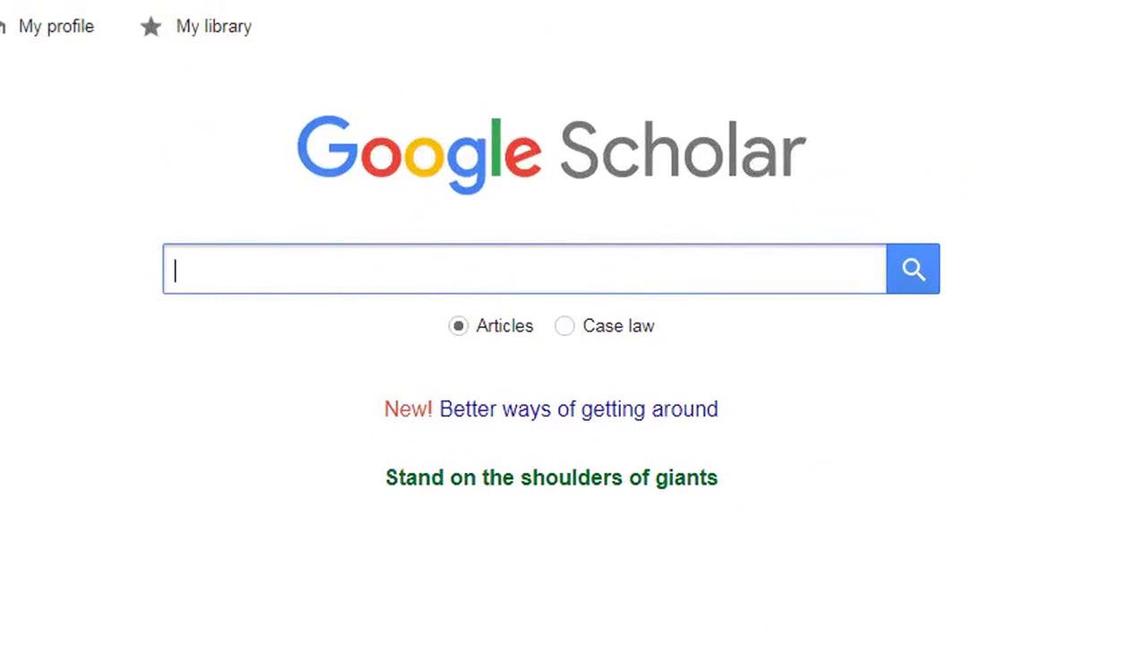
Search Scholar for 'pauline viardot' and request the Six Mazurkas de Frédéric Chopin article via interlibrary loan
left_click(182, 274)
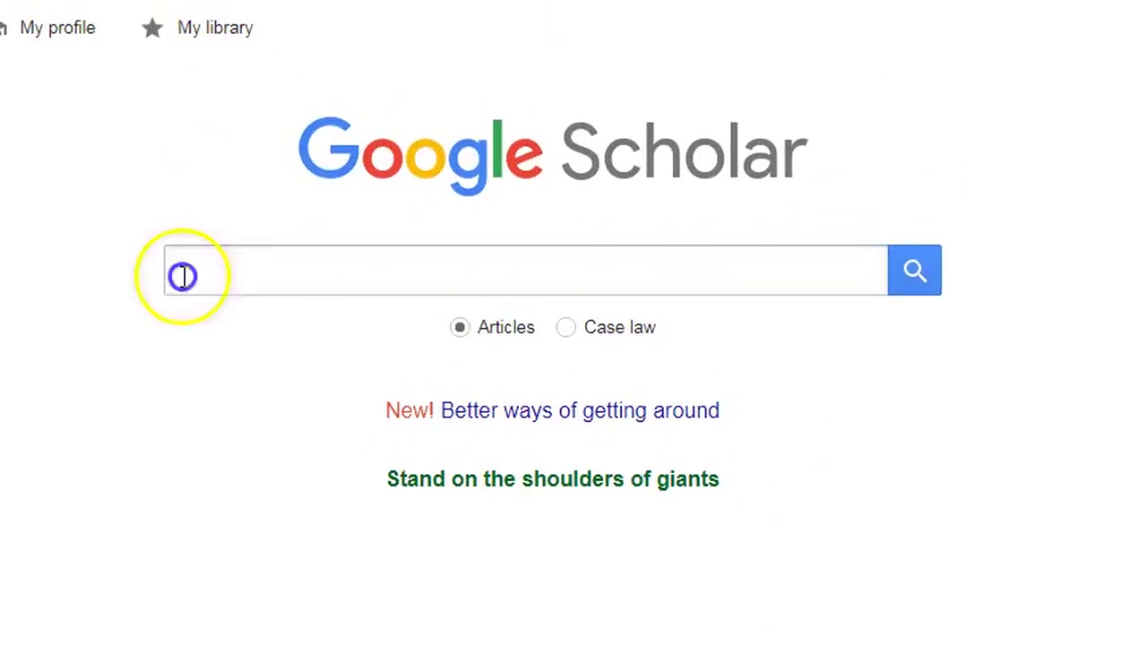
left_click(183, 276)
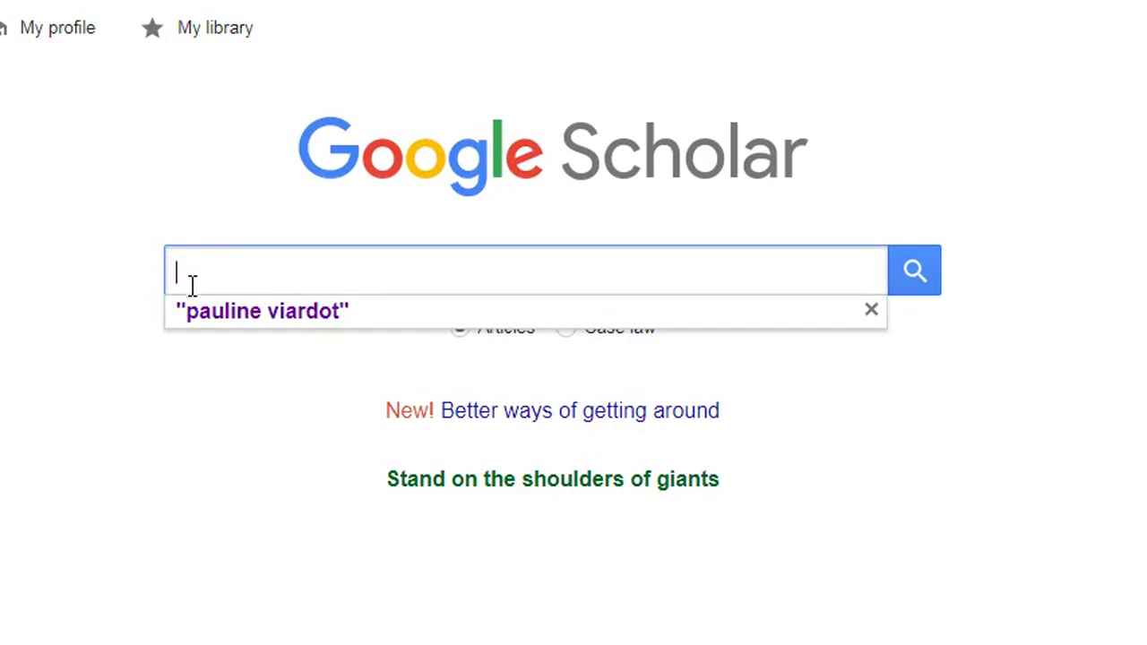
left_click(199, 317)
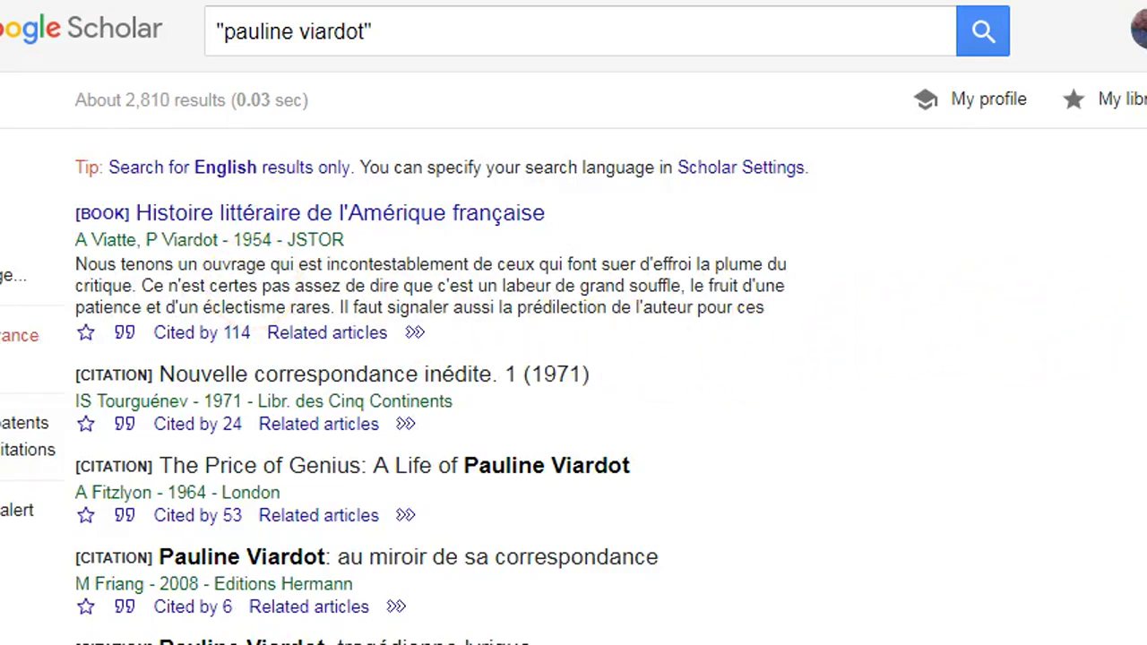
scroll(573, 323, "down", 6)
scroll(573, 323, "down", 3)
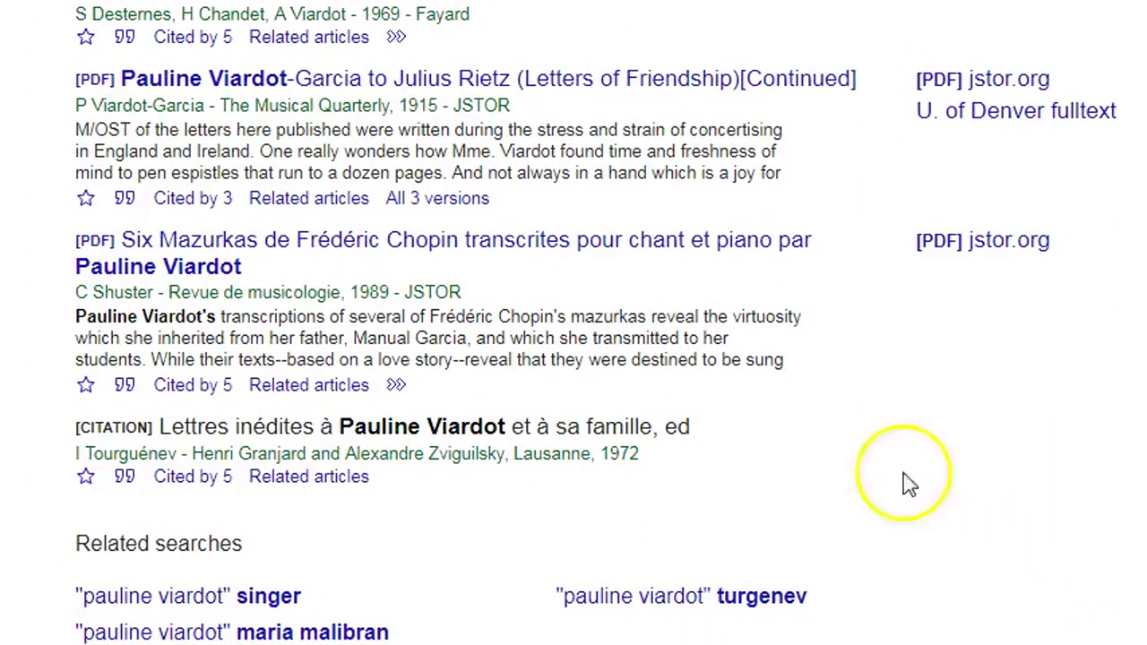
left_click(398, 389)
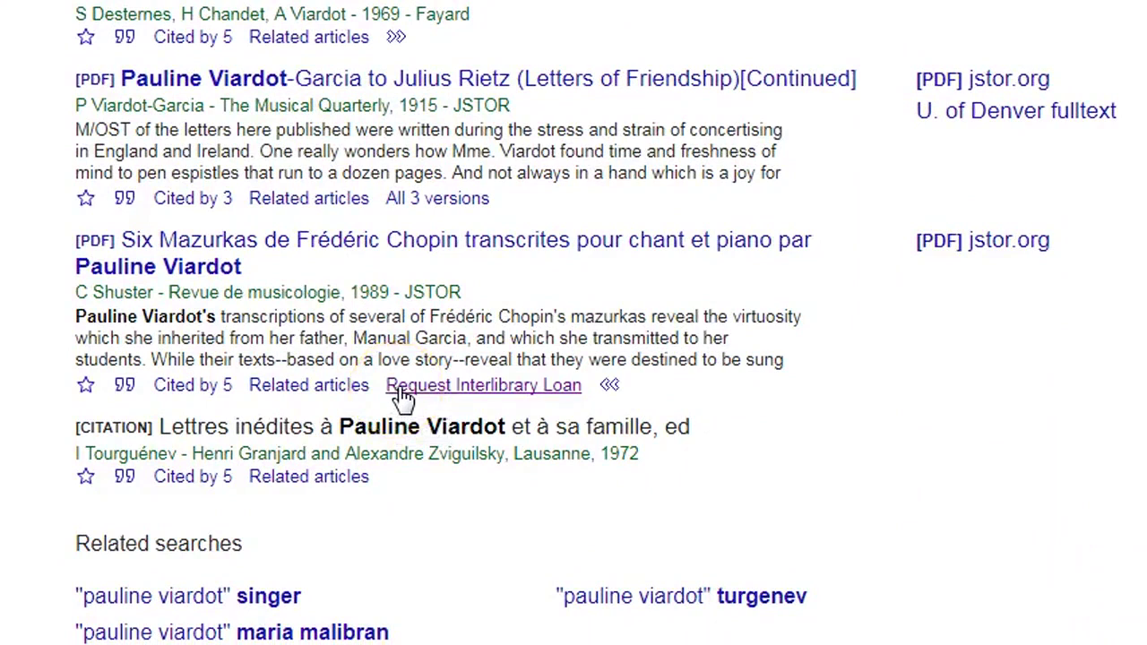
left_click(403, 387)
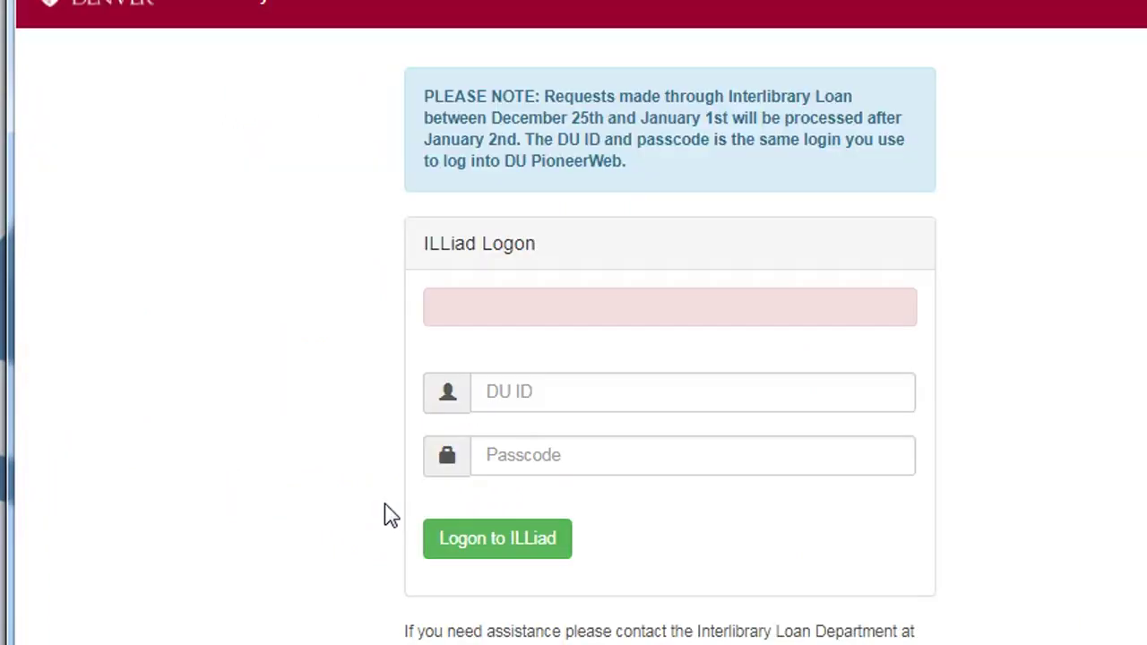
Log in to ILLiad with your DU ID and passcode
left_click(511, 400)
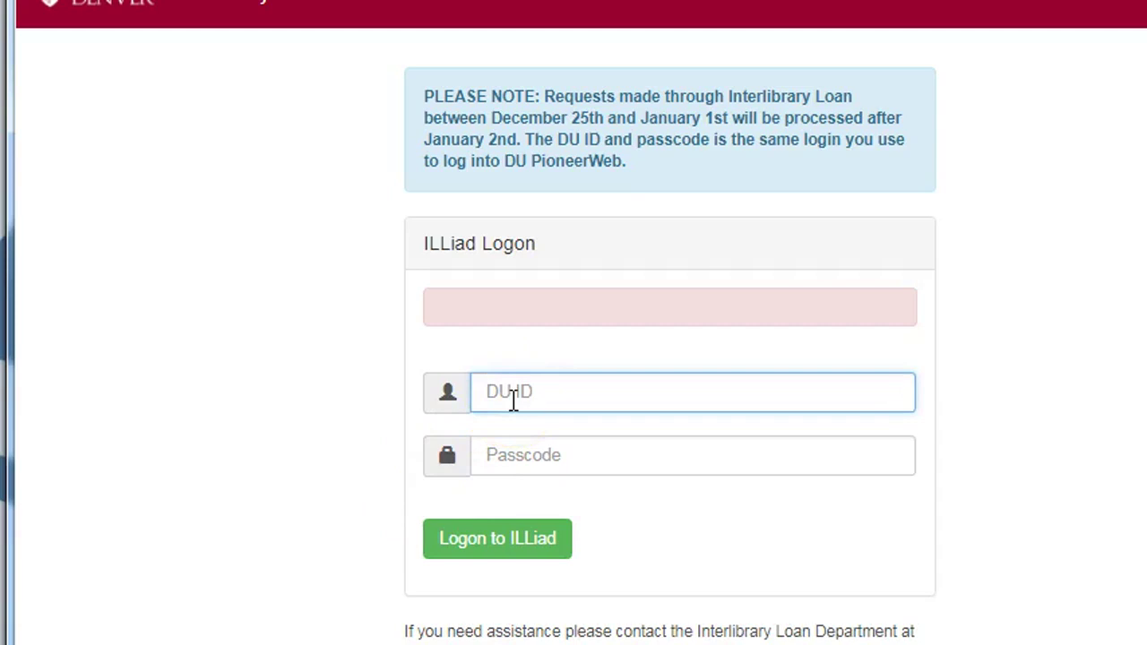
key("Tab")
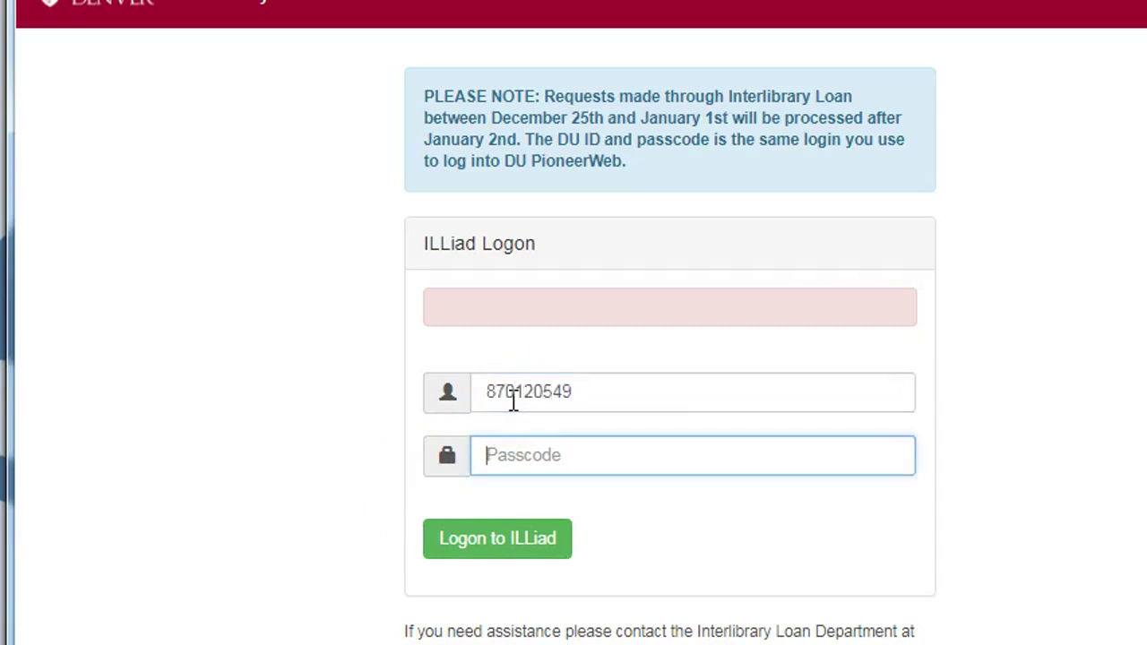
type("••••••••••••")
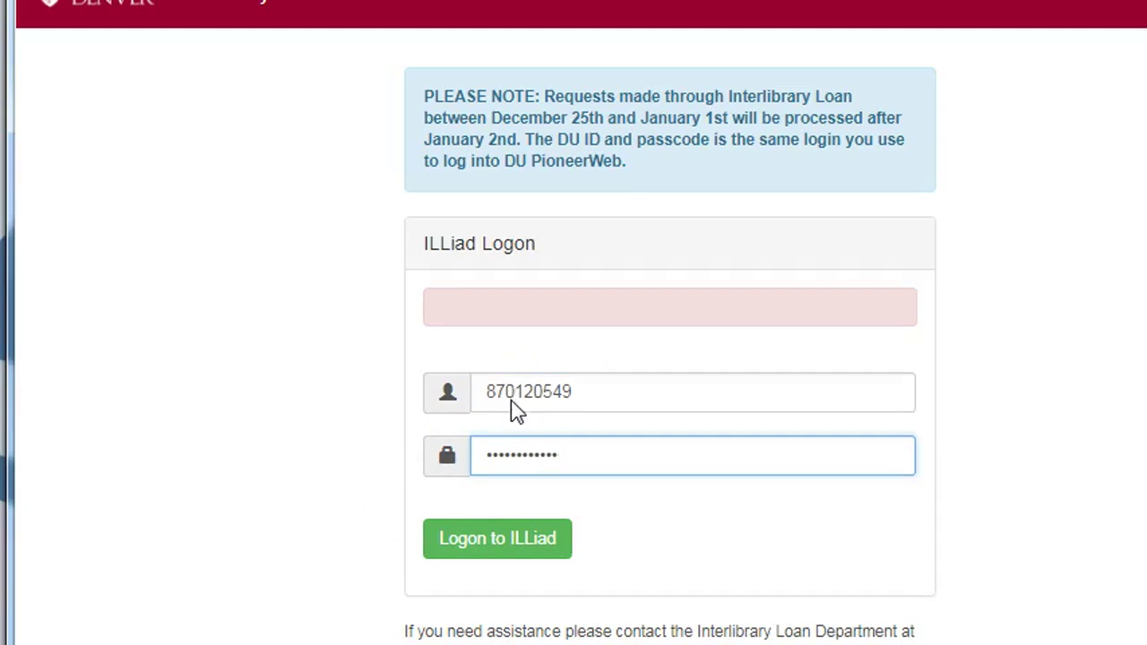
key("Return")
Review the prefilled Revue de musicologie 1989 article details and submit the request
left_click(1024, 346)
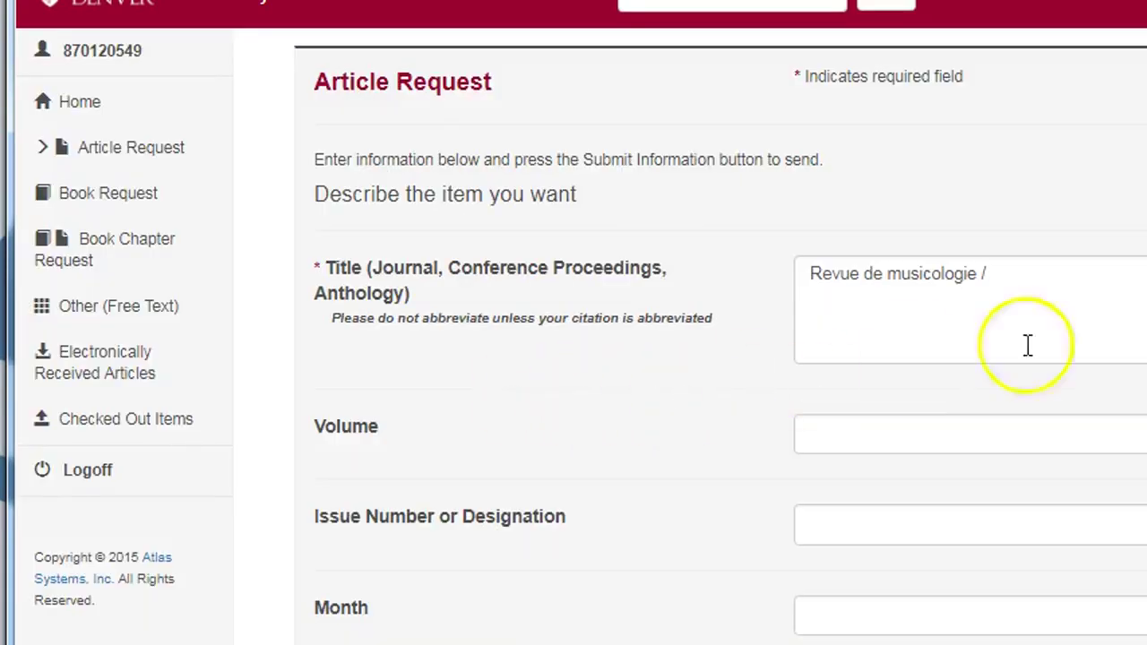
scroll(716, 358, "down", 10)
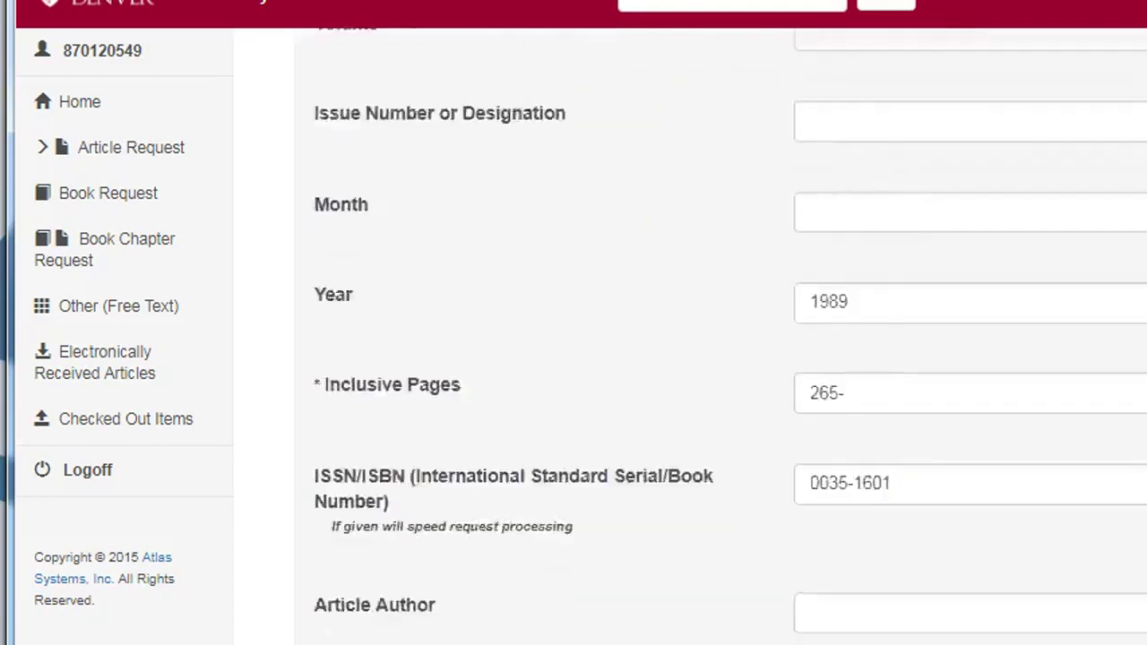
scroll(717, 358, "down", 5)
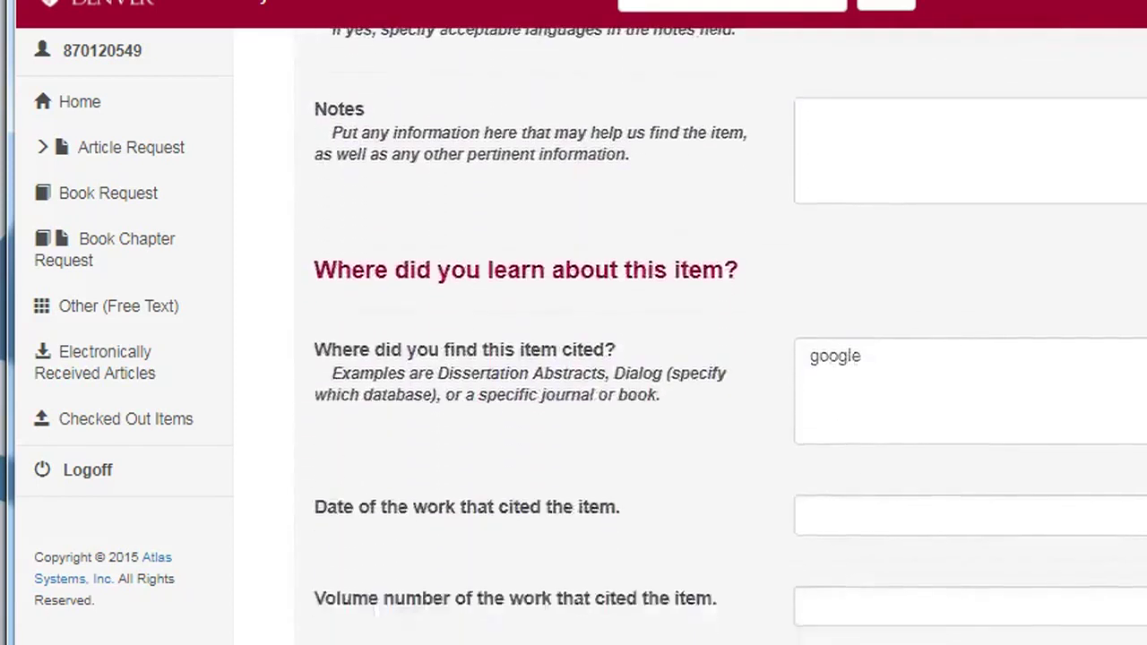
left_click(891, 605)
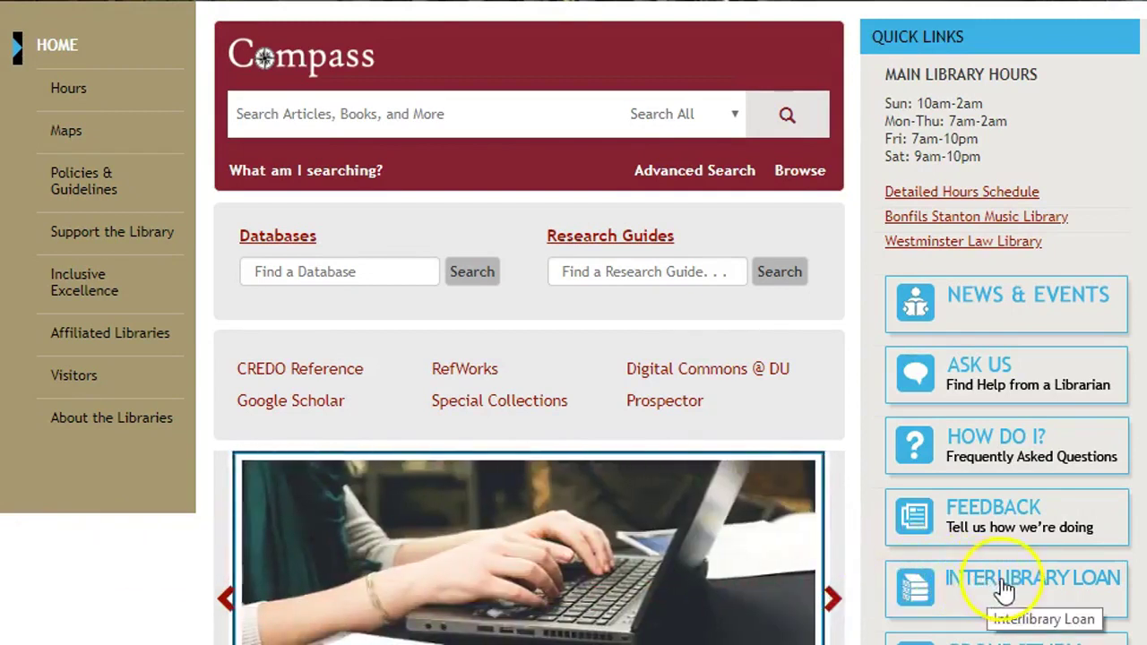
From the Interlibrary Loan quick link, sign in to ILLiad with your DU ID and passcode
left_click(1004, 589)
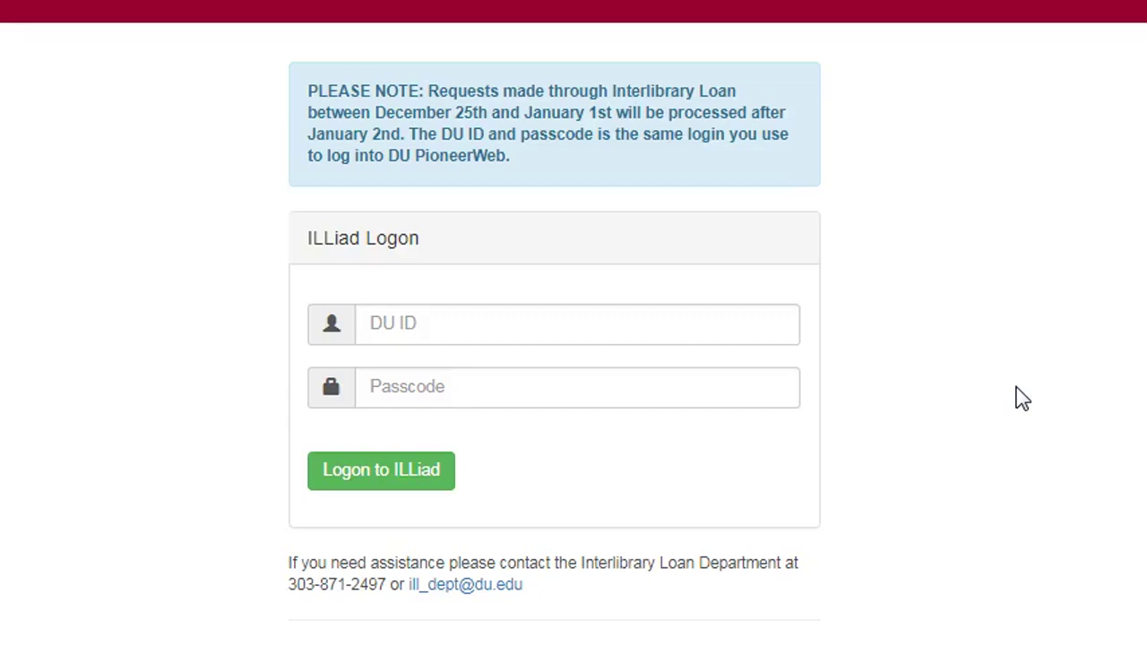
left_click(556, 327)
key("Tab")
type("p***********")
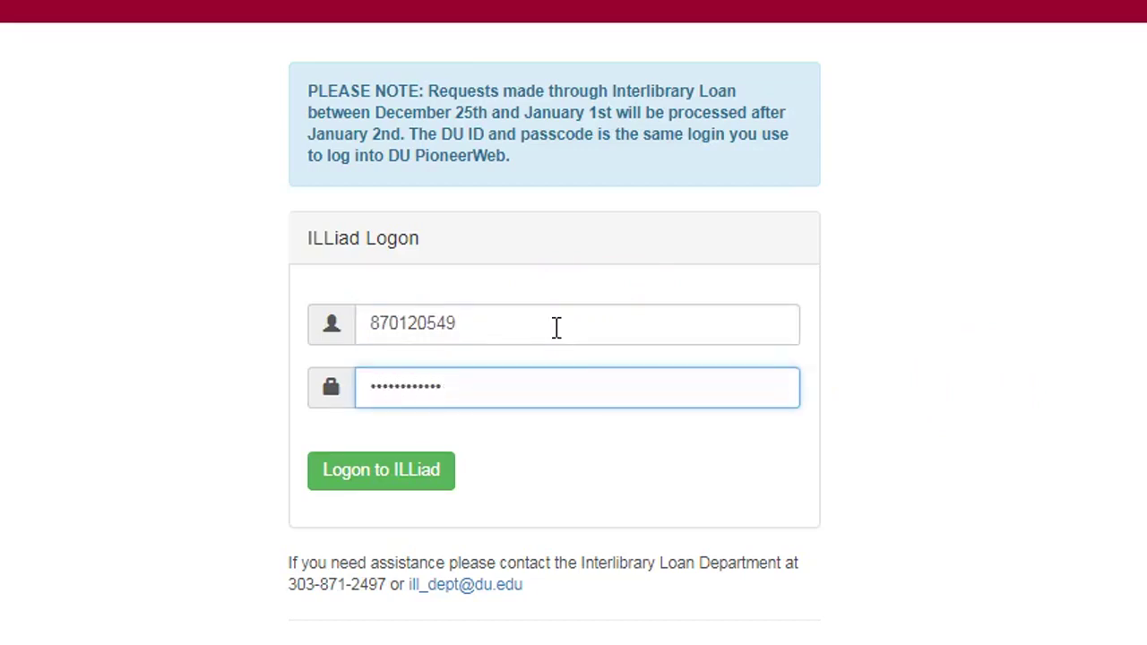
key("Return")
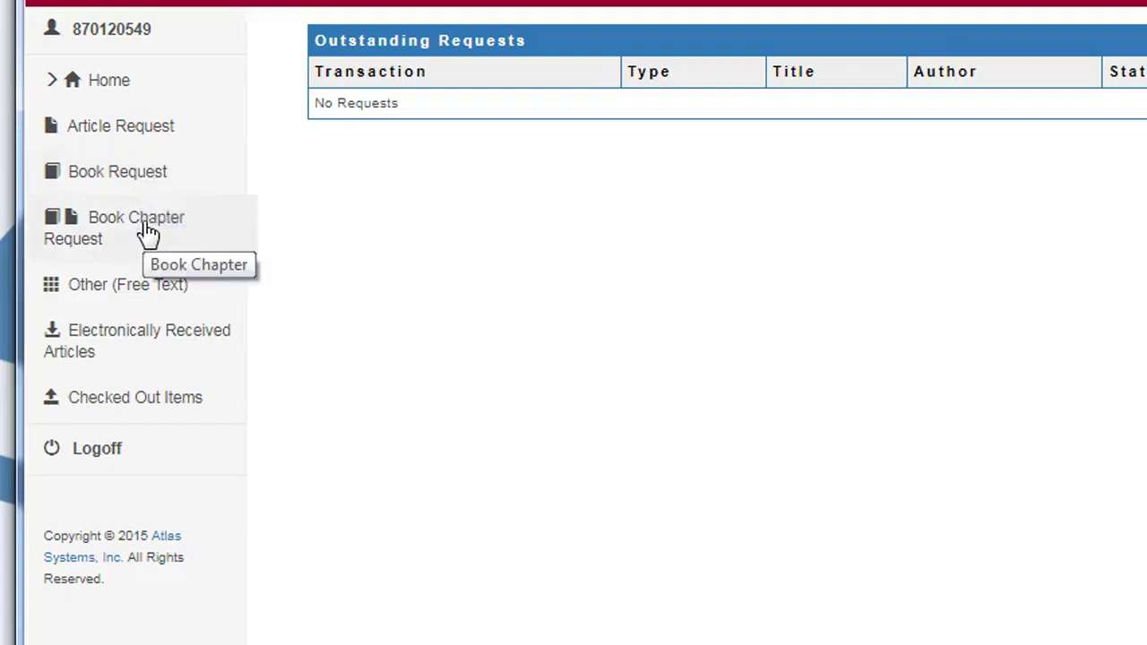
left_click(133, 291)
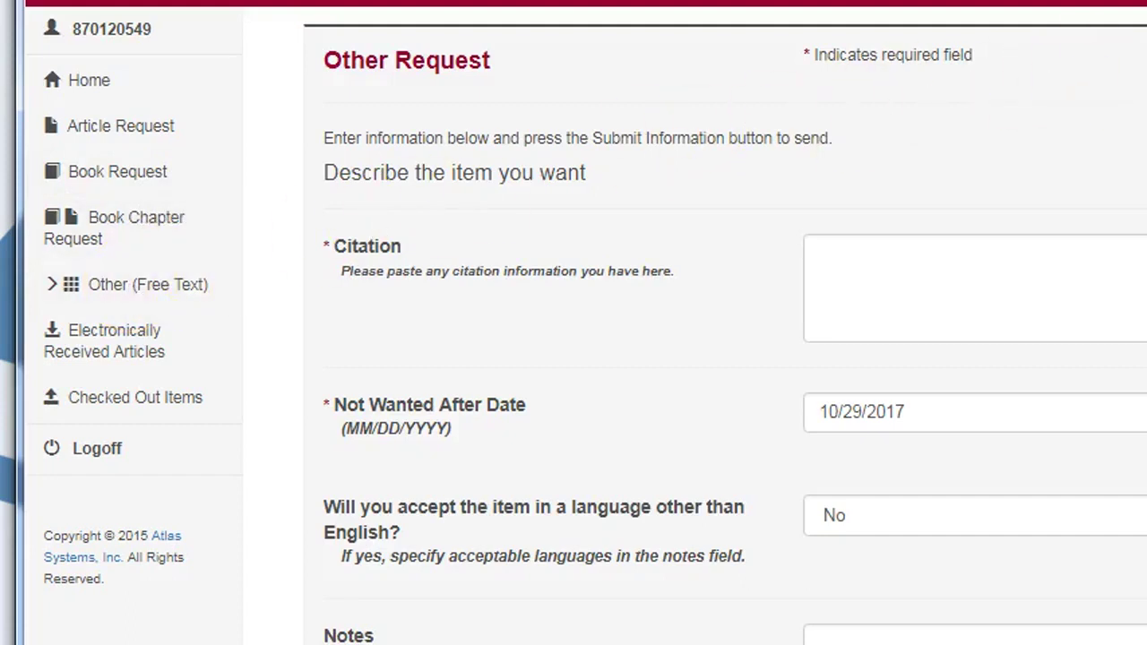
scroll(725, 327, "down", 6)
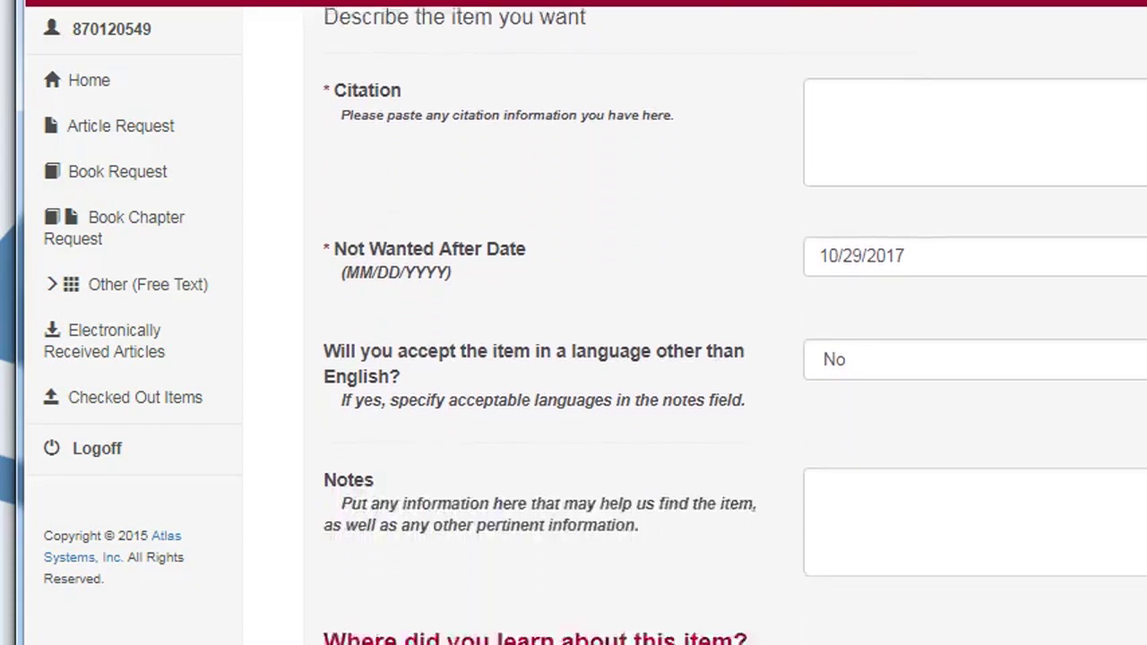
scroll(725, 327, "down", 3)
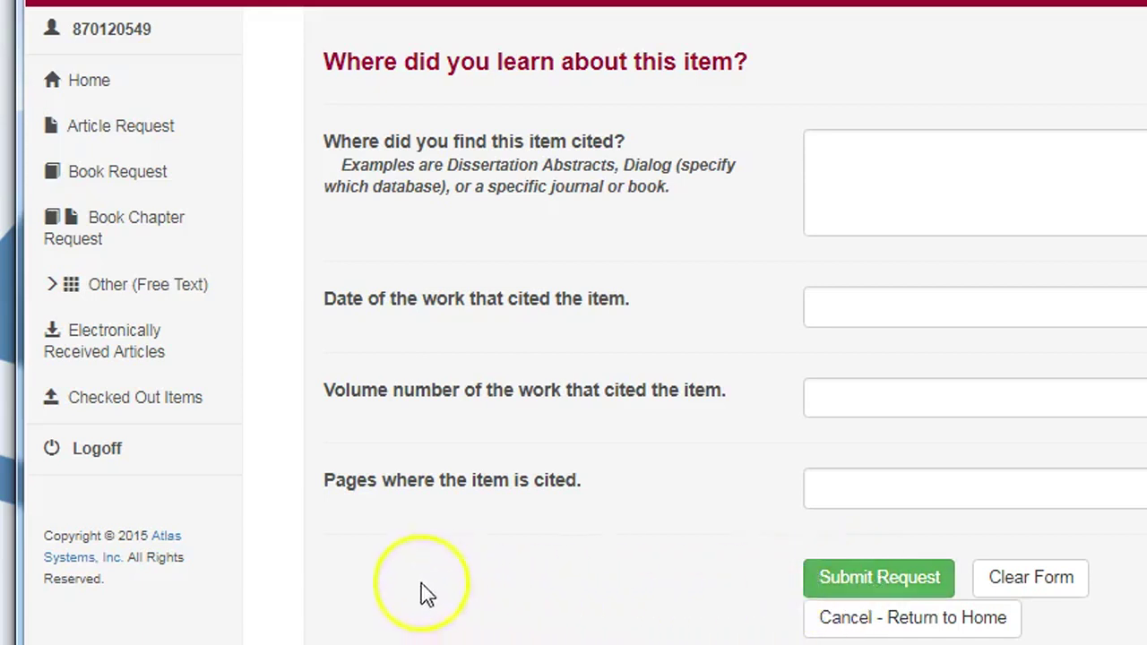
left_click(131, 404)
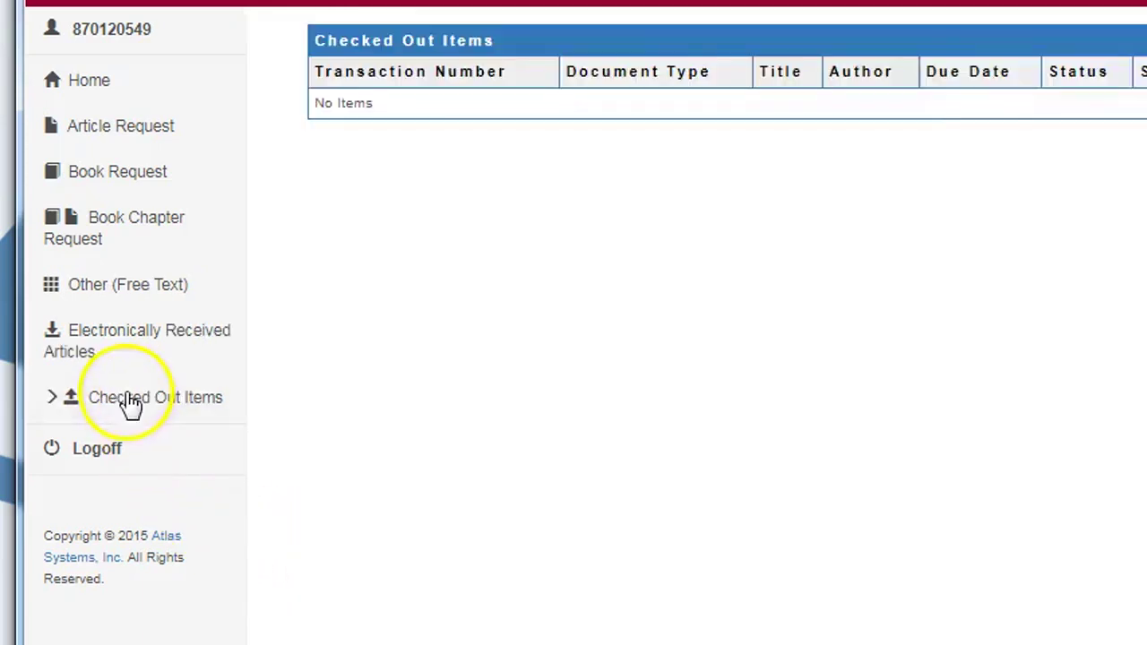
left_click(119, 349)
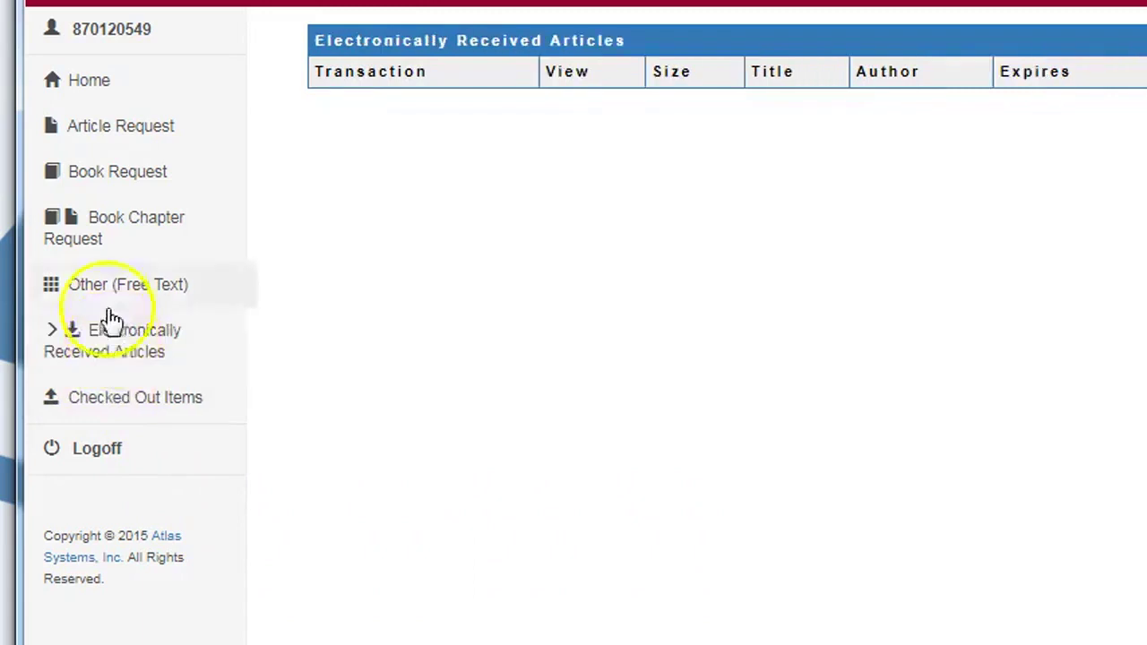
left_click(94, 89)
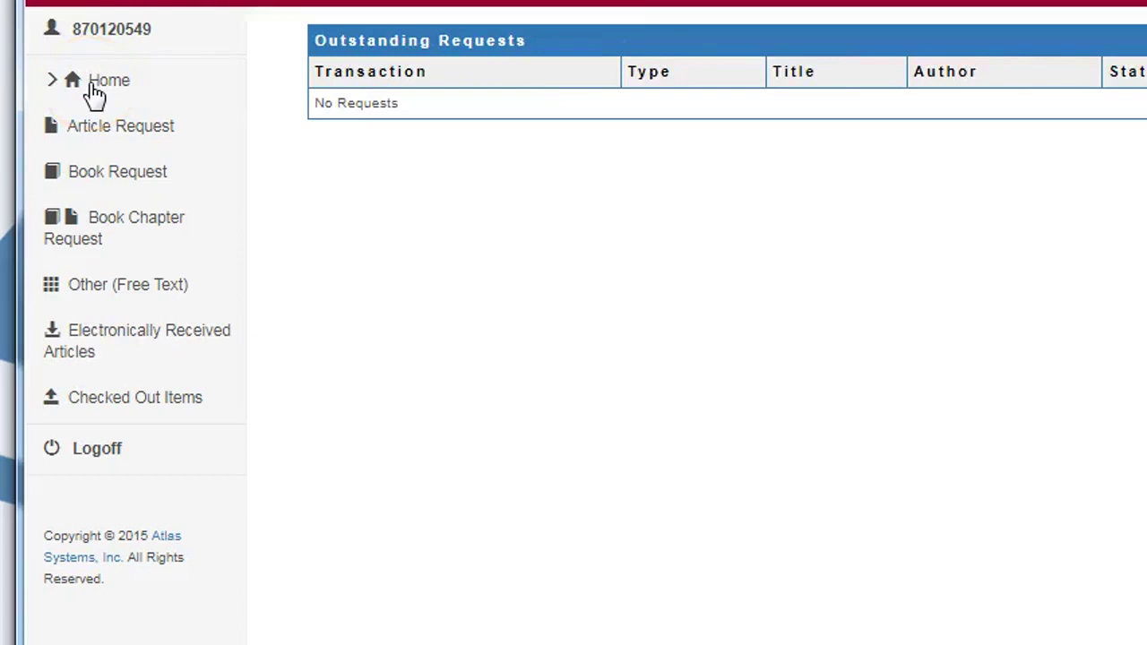